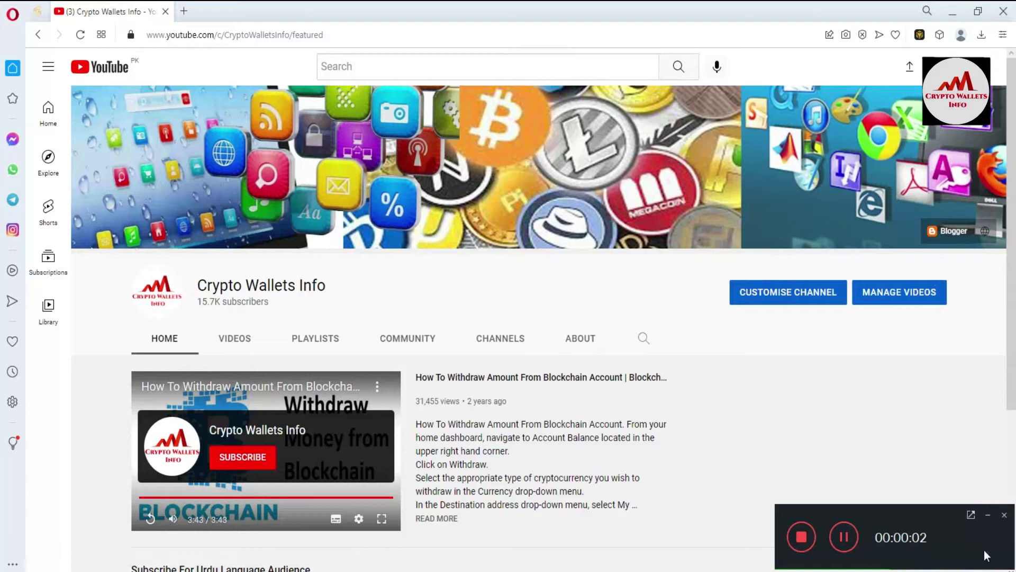
Step: Scroll the current page and dismiss the Binance Wallet unlock prompt
{"action": "left_click", "coordinate": [988, 514]}
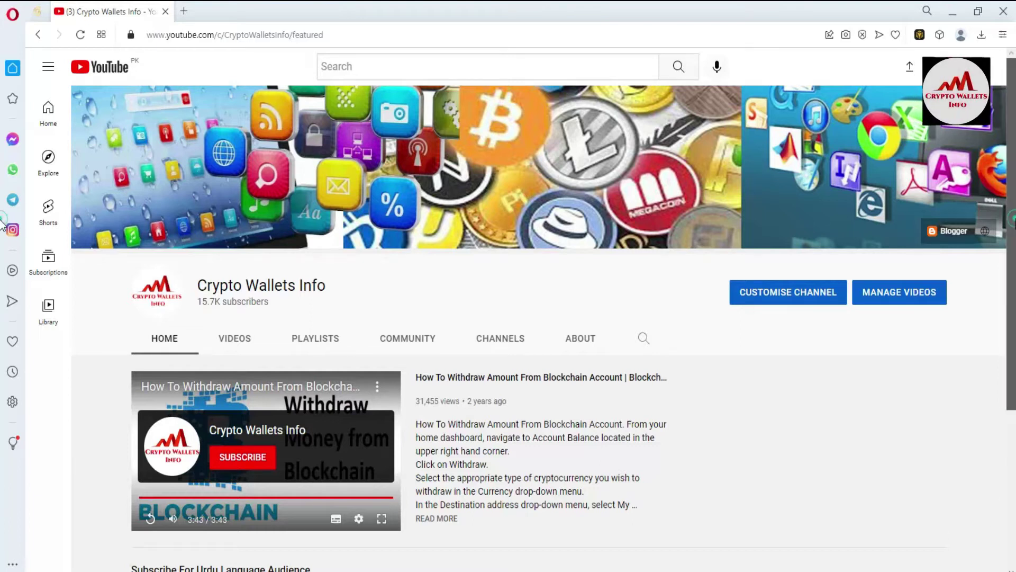
{"action": "scroll", "coordinate": [2, 248], "scroll_direction": "down", "scroll_amount": 1}
{"action": "scroll", "coordinate": [3, 254], "scroll_direction": "down", "scroll_amount": 2}
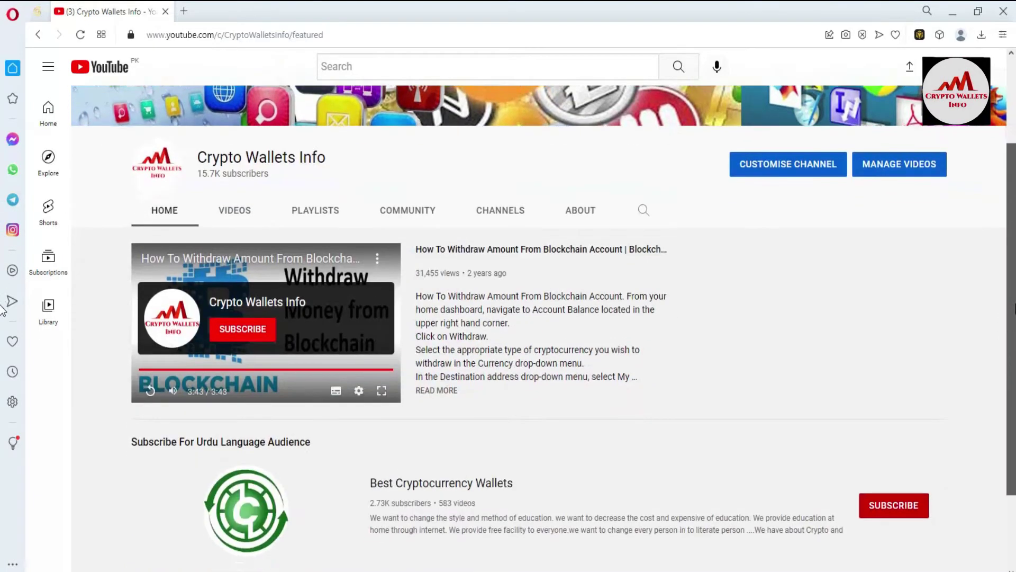
{"action": "scroll", "coordinate": [3, 310], "scroll_direction": "down", "scroll_amount": 1}
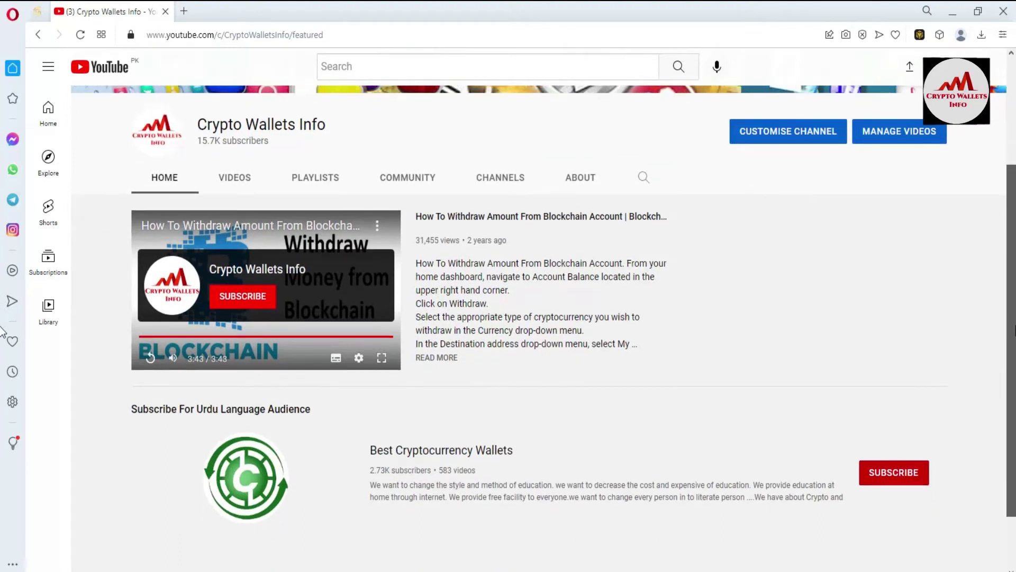
{"action": "scroll", "coordinate": [2, 333], "scroll_direction": "up", "scroll_amount": 3}
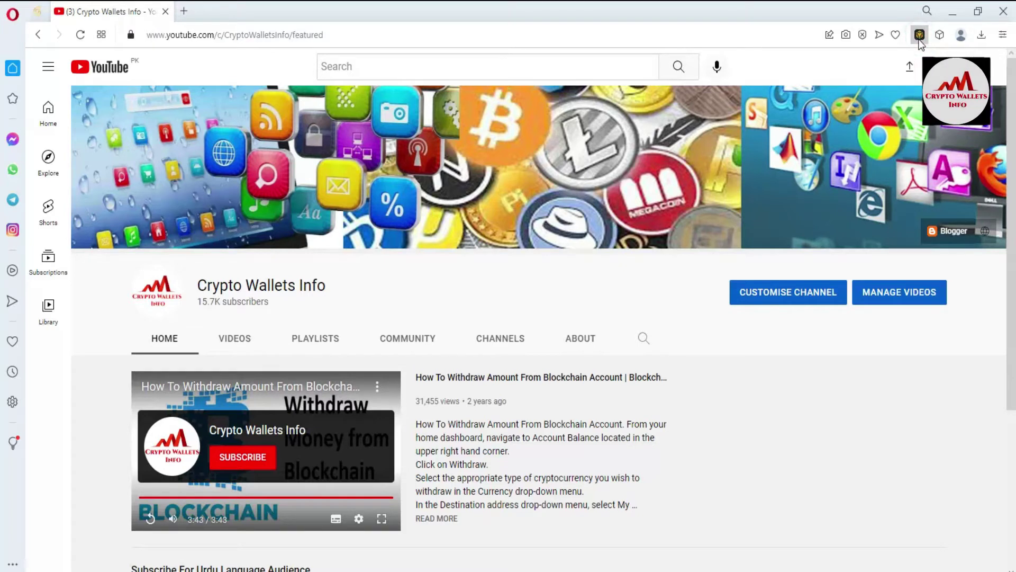
{"action": "left_click", "coordinate": [919, 38]}
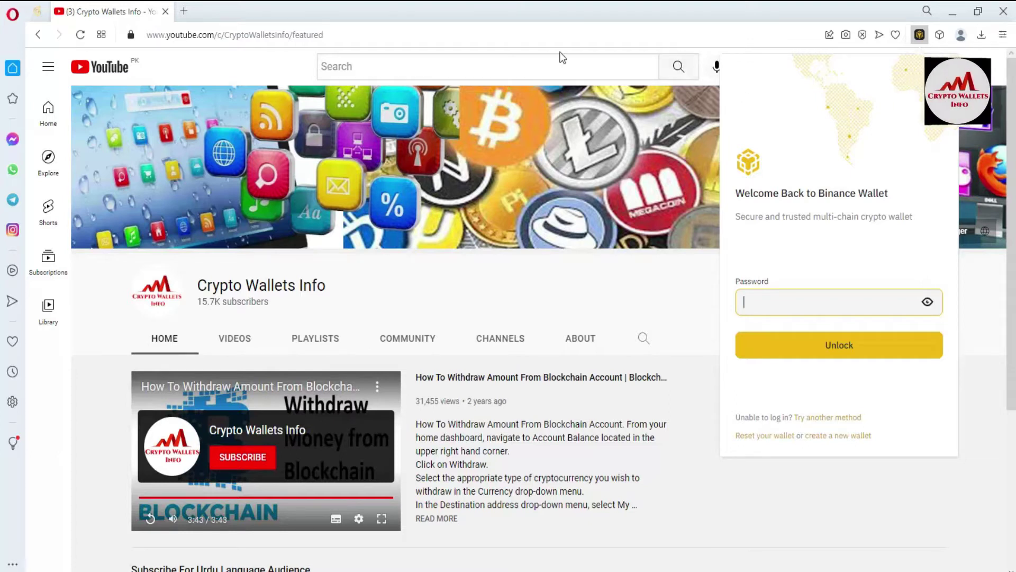
{"action": "left_click", "coordinate": [210, 17]}
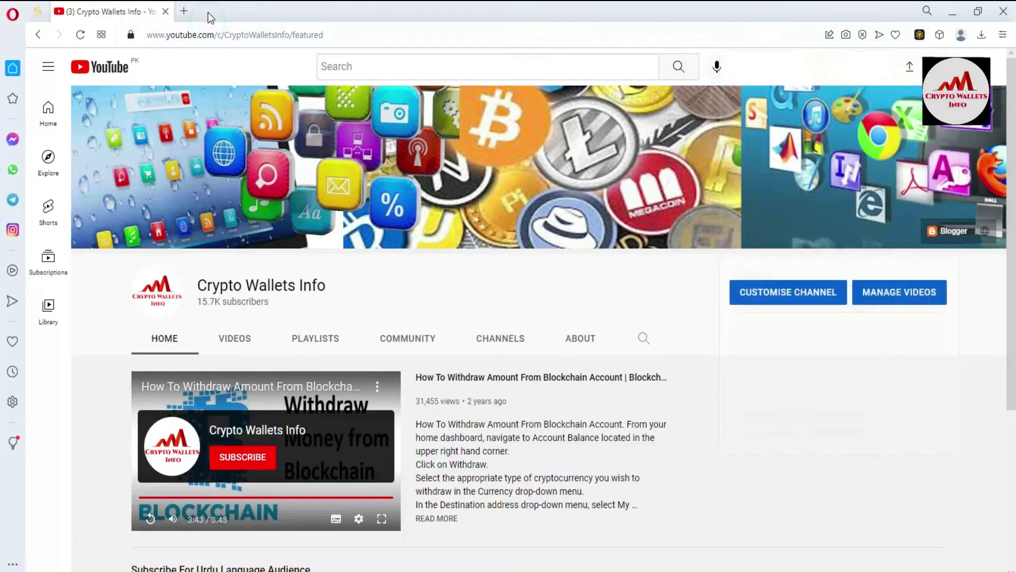
Step: Open CoinMarketCap in a new tab from the 'coi' suggestion and go to its homepage
{"action": "left_click", "coordinate": [186, 12]}
{"action": "type", "text": "coin"}
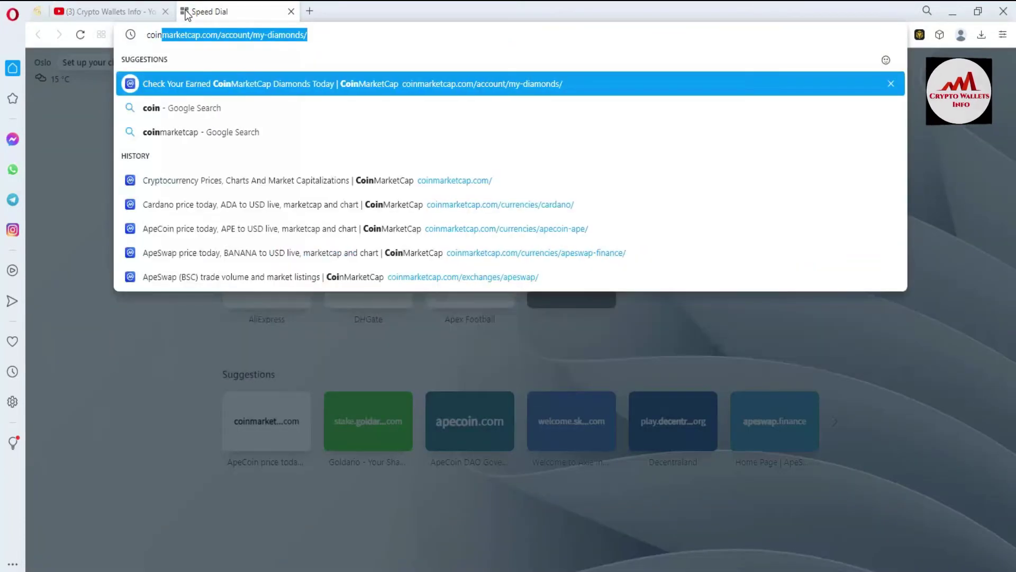
{"action": "left_click", "coordinate": [199, 85]}
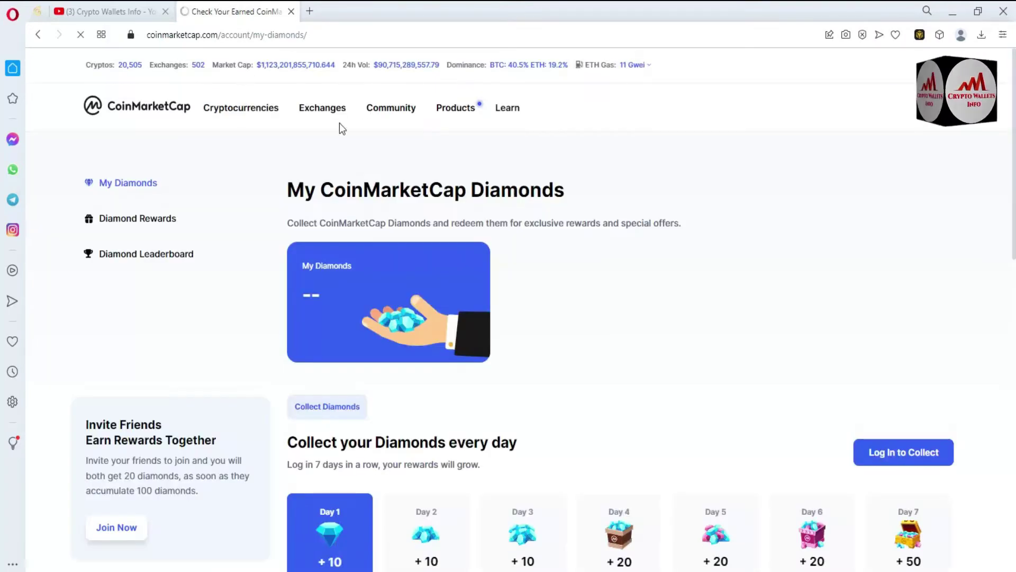
{"action": "left_click", "coordinate": [121, 102]}
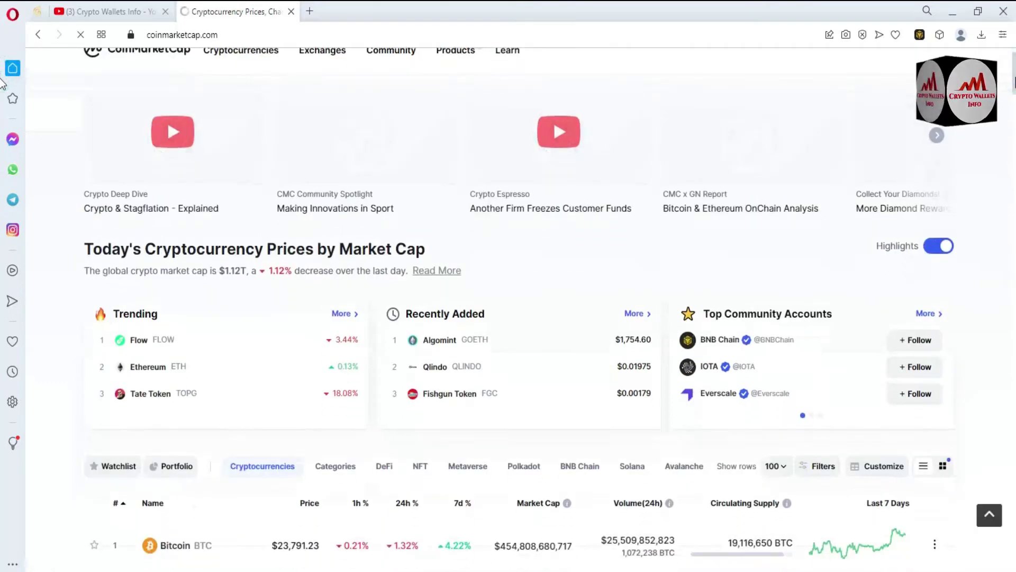
Step: Scroll down and back through CoinMarketCap's prices-by-market-cap table
{"action": "scroll", "coordinate": [2, 72], "scroll_direction": "down", "scroll_amount": 5}
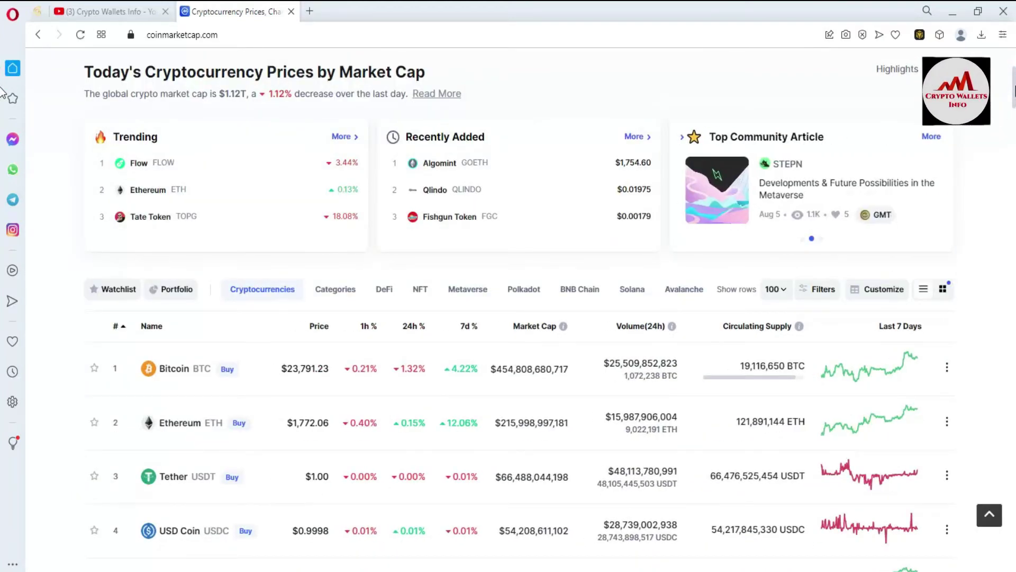
{"action": "scroll", "coordinate": [2, 95], "scroll_direction": "down", "scroll_amount": 3}
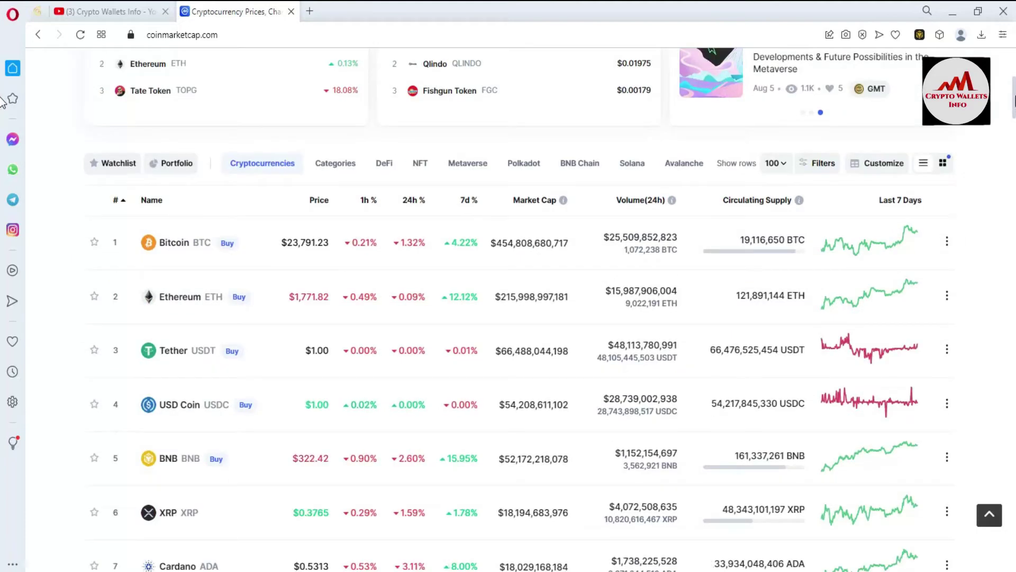
{"action": "scroll", "coordinate": [2, 101], "scroll_direction": "down", "scroll_amount": 5}
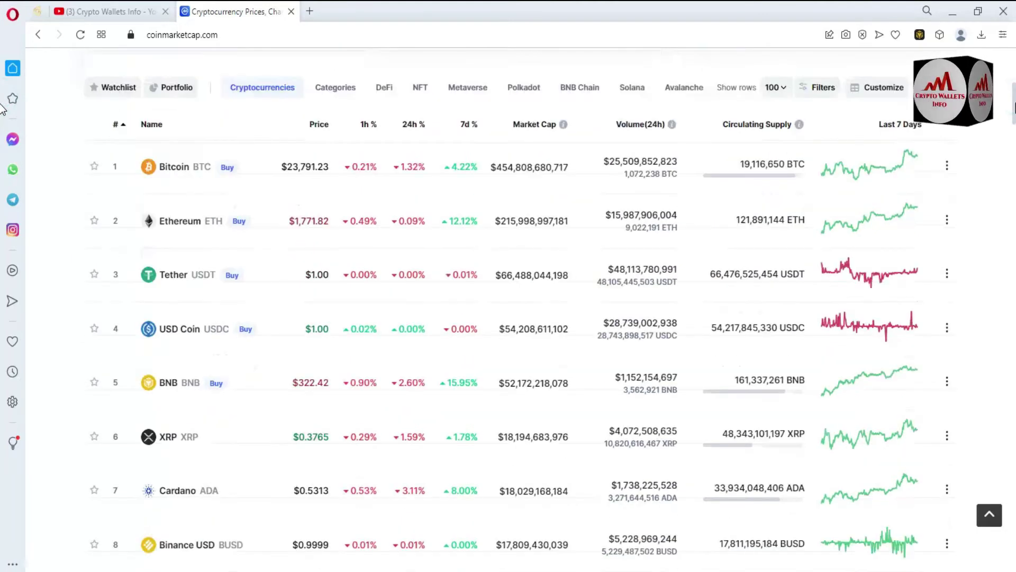
{"action": "scroll", "coordinate": [3, 147], "scroll_direction": "down", "scroll_amount": 20}
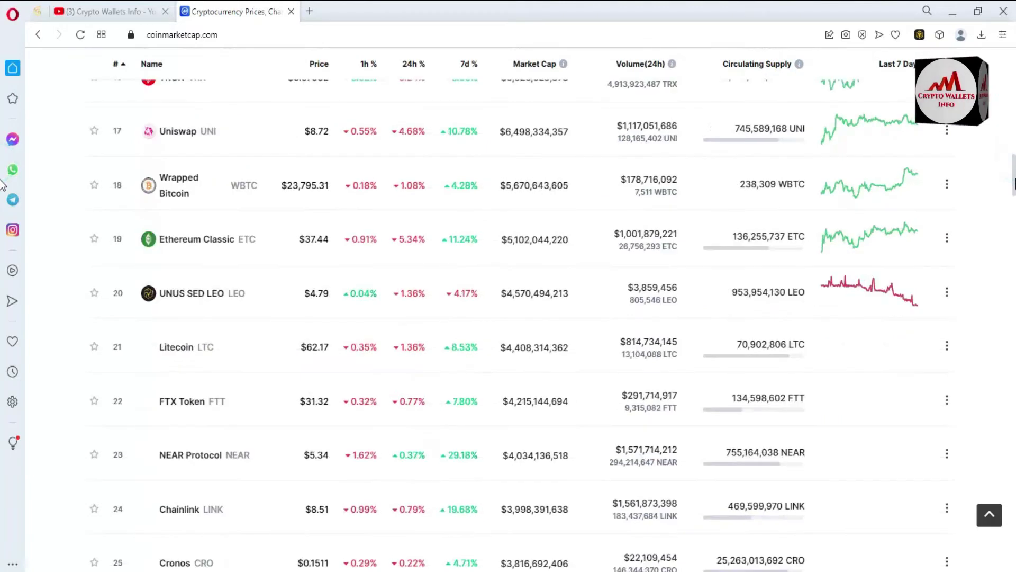
{"action": "scroll", "coordinate": [3, 170], "scroll_direction": "up", "scroll_amount": 4}
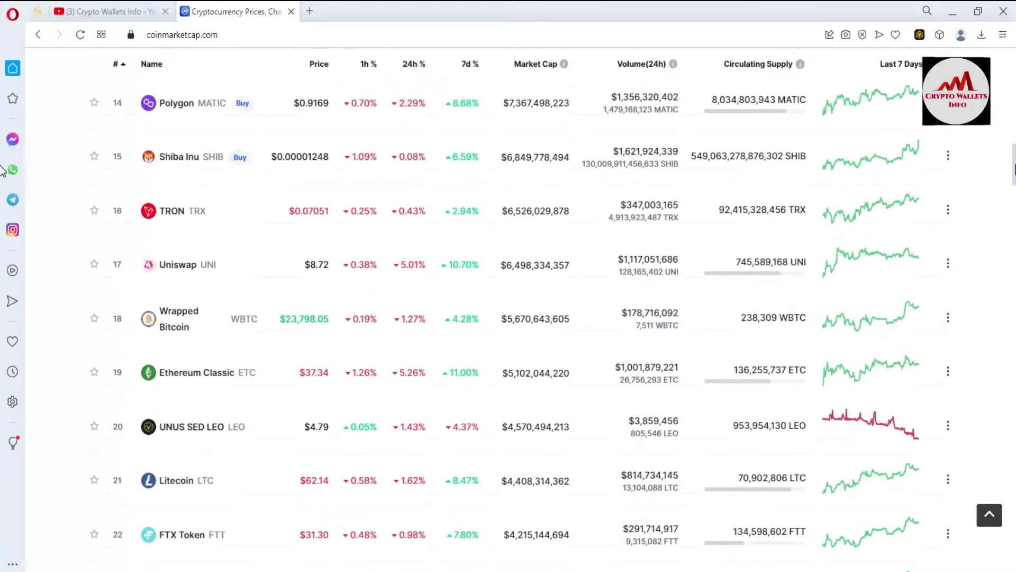
{"action": "scroll", "coordinate": [3, 159], "scroll_direction": "up", "scroll_amount": 5}
{"action": "scroll", "coordinate": [3, 158], "scroll_direction": "down", "scroll_amount": 10}
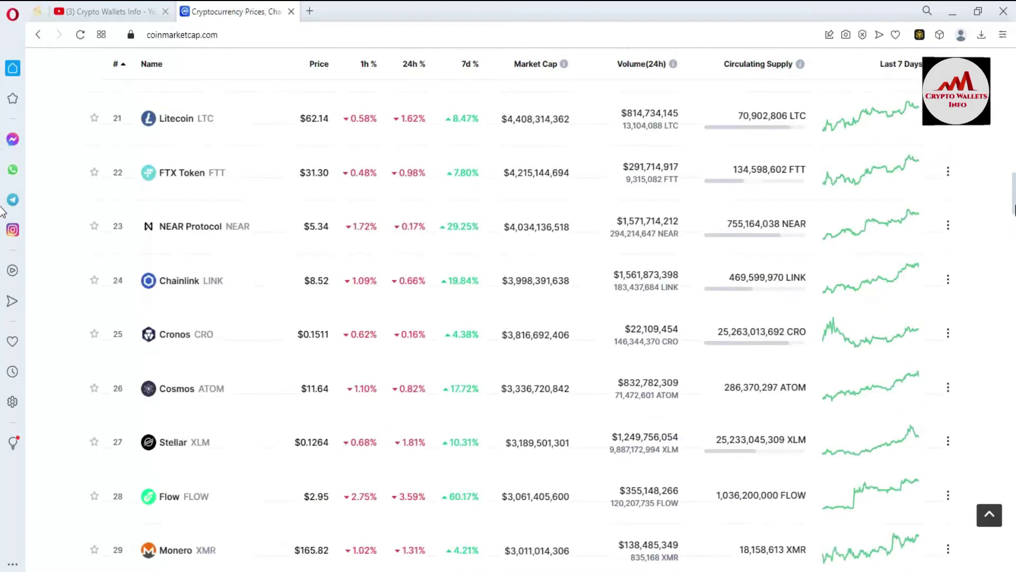
{"action": "scroll", "coordinate": [3, 223], "scroll_direction": "down", "scroll_amount": 9}
{"action": "scroll", "coordinate": [2, 236], "scroll_direction": "down", "scroll_amount": 3}
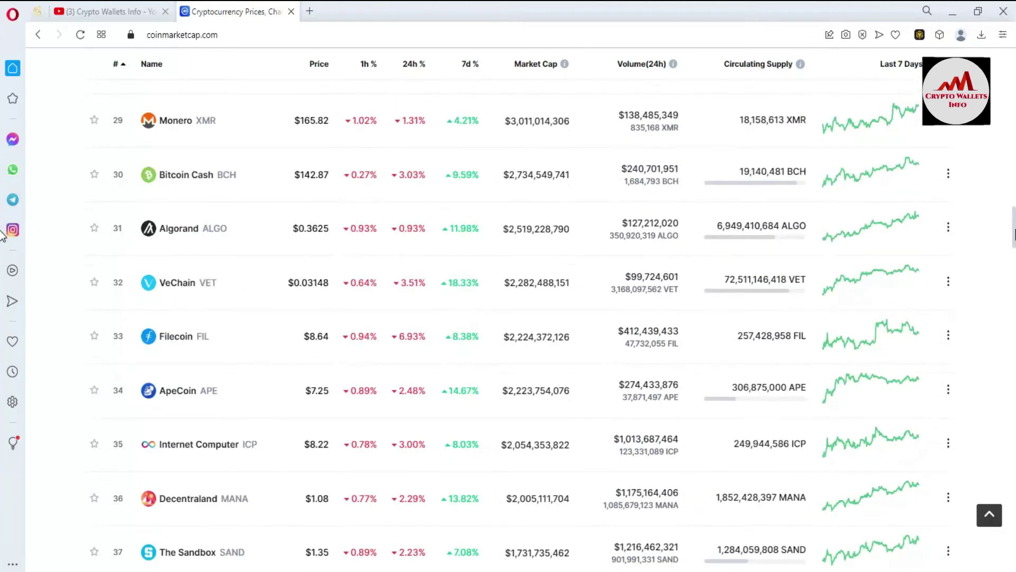
Step: Highlight ApeCoin (APE) in the table and keep browsing the listing
{"action": "left_click_drag", "start_coordinate": [231, 371], "coordinate": [158, 365]}
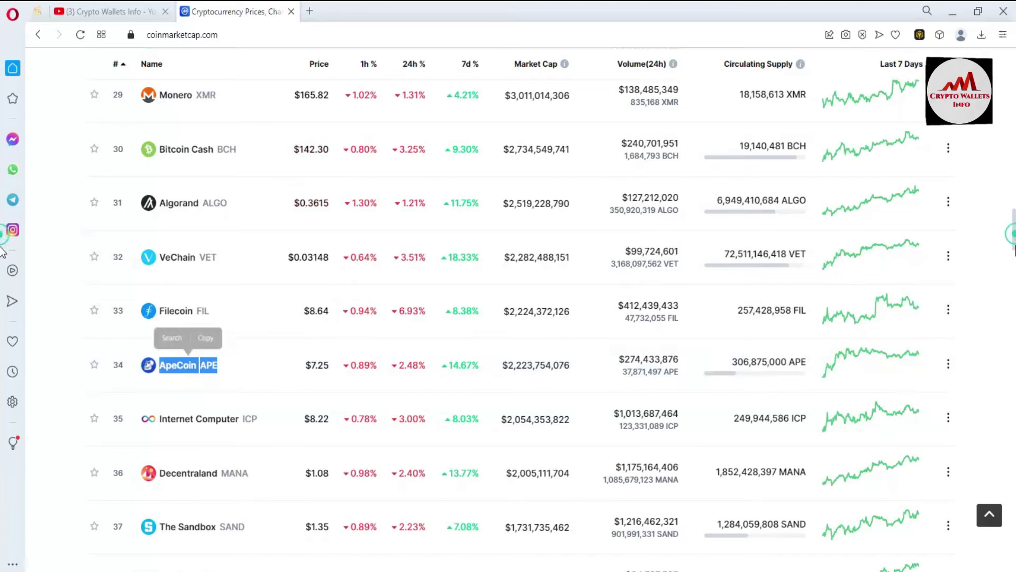
{"action": "scroll", "coordinate": [2, 276], "scroll_direction": "down", "scroll_amount": 20}
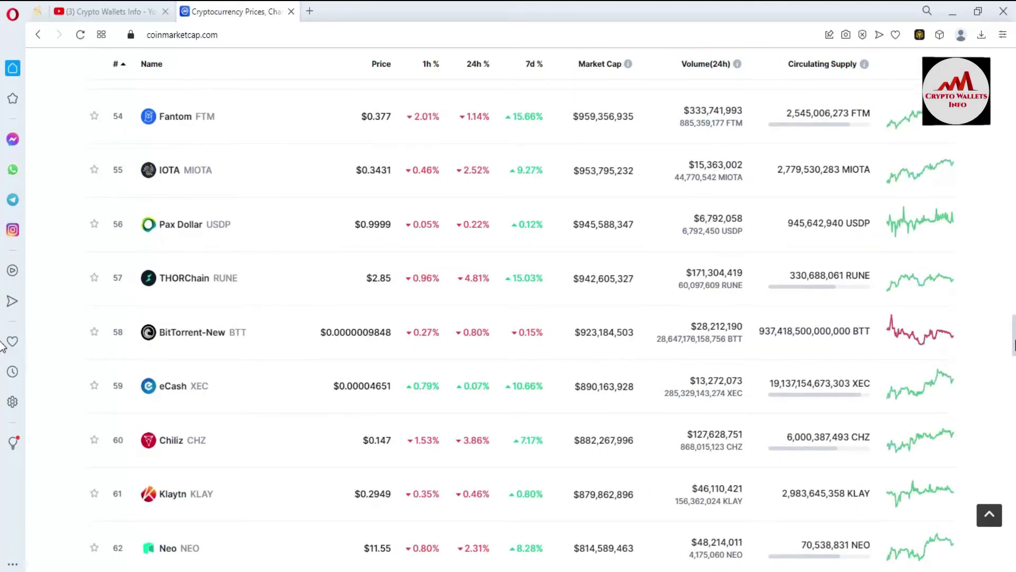
{"action": "left_click_drag", "start_coordinate": [1014, 344], "coordinate": [1014, 80]}
{"action": "scroll", "coordinate": [910, 95], "scroll_direction": "up", "scroll_amount": 1}
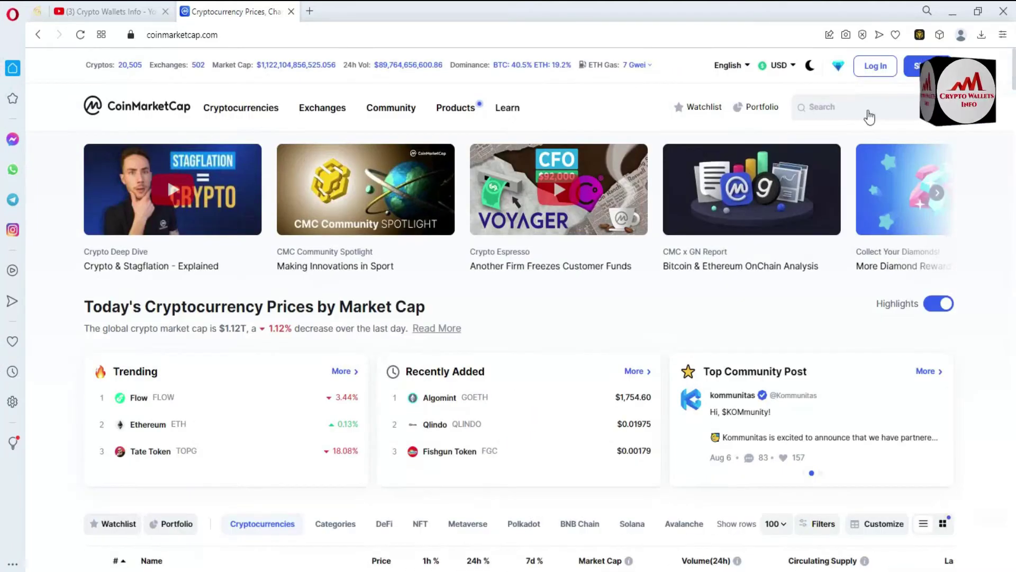
{"action": "left_click", "coordinate": [870, 116]}
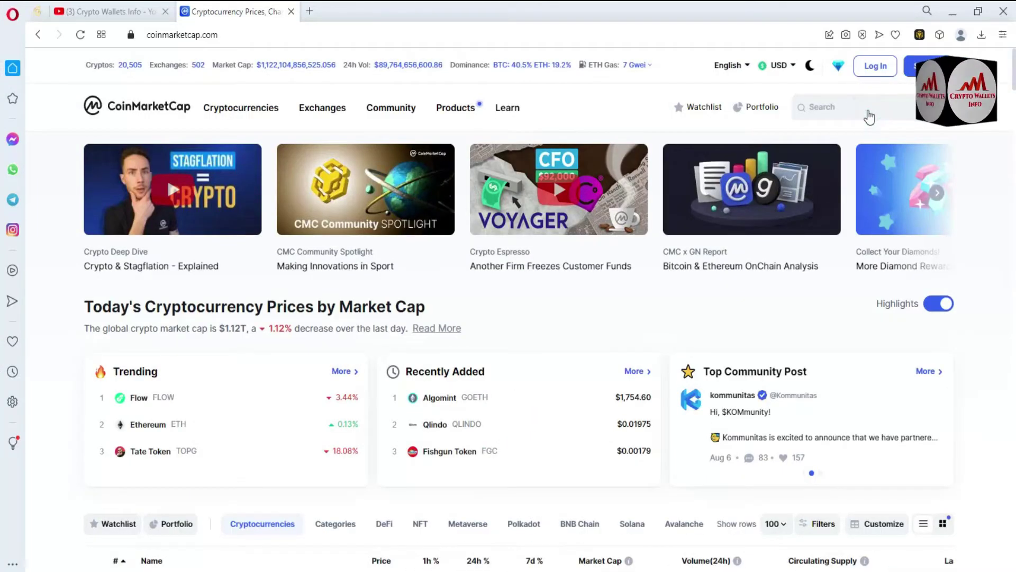
{"action": "left_click", "coordinate": [857, 113]}
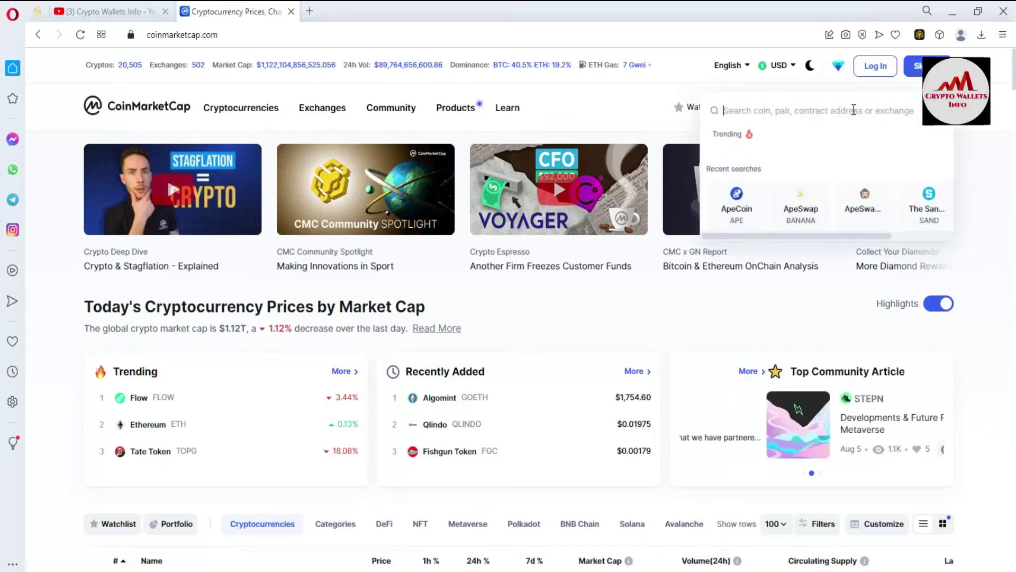
{"action": "type", "text": "ape"}
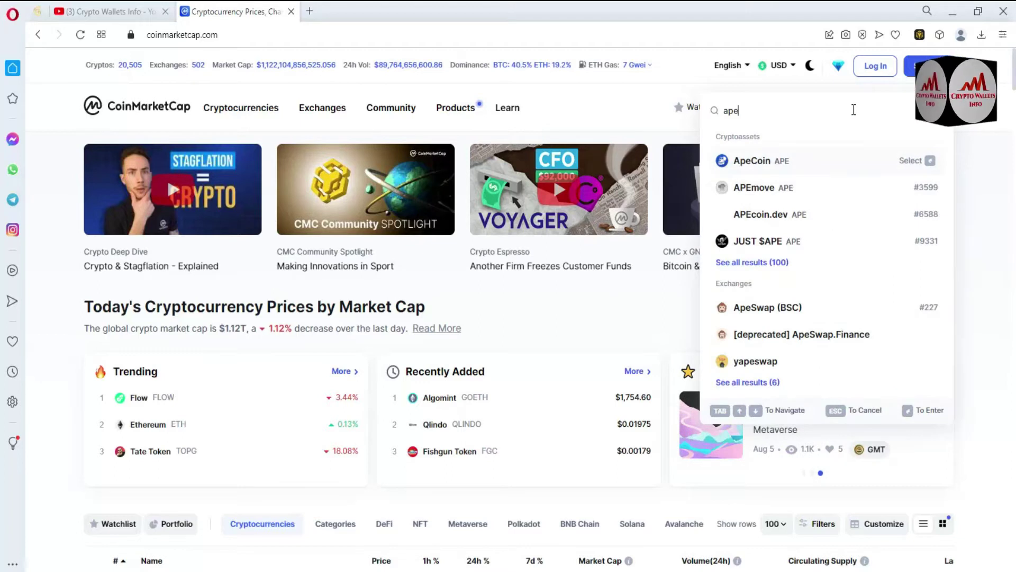
{"action": "type", "text": "swap"}
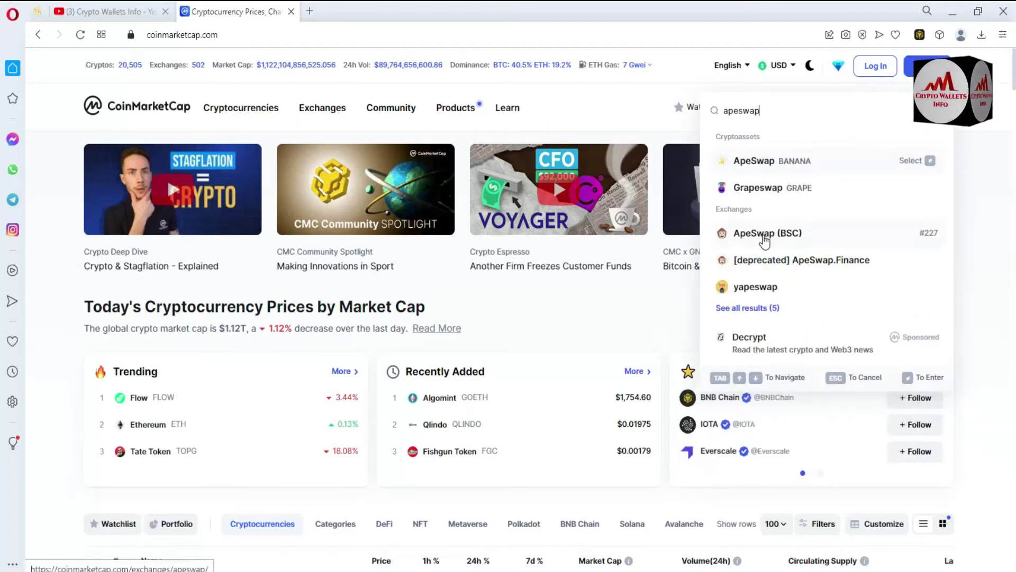
{"action": "left_click", "coordinate": [764, 239]}
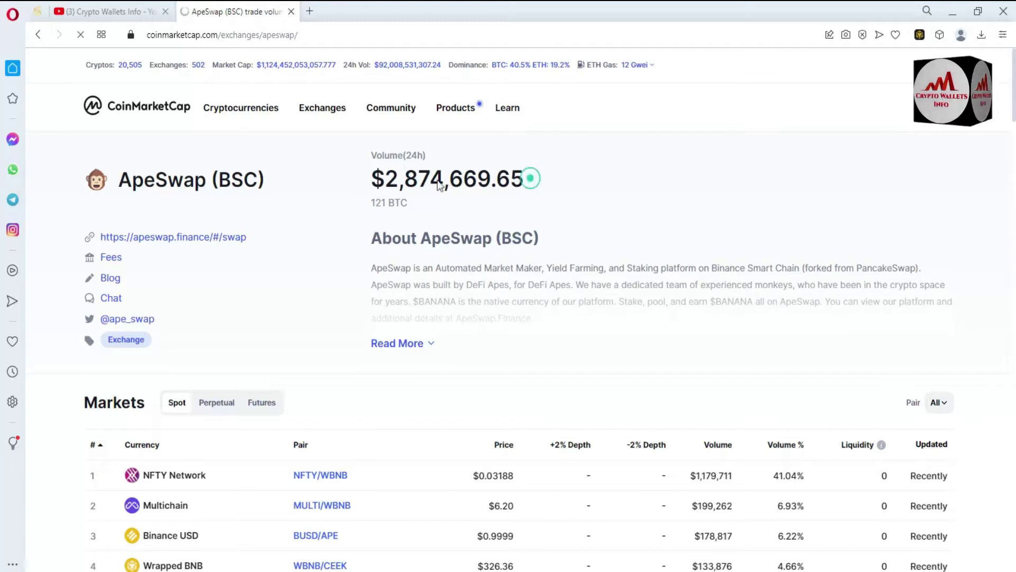
{"action": "left_click_drag", "start_coordinate": [526, 180], "coordinate": [373, 176]}
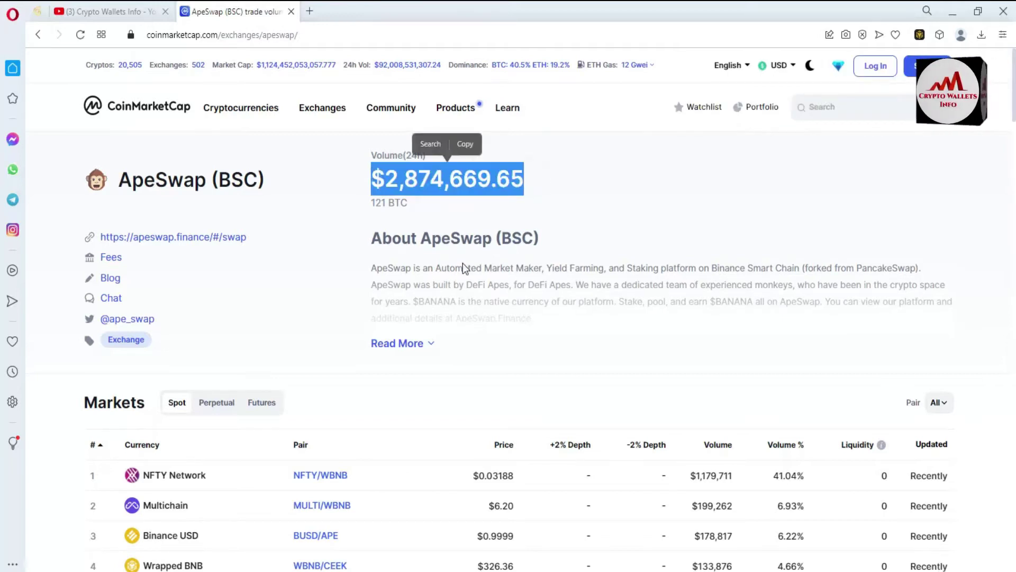
{"action": "scroll", "coordinate": [2, 89], "scroll_direction": "down", "scroll_amount": 3}
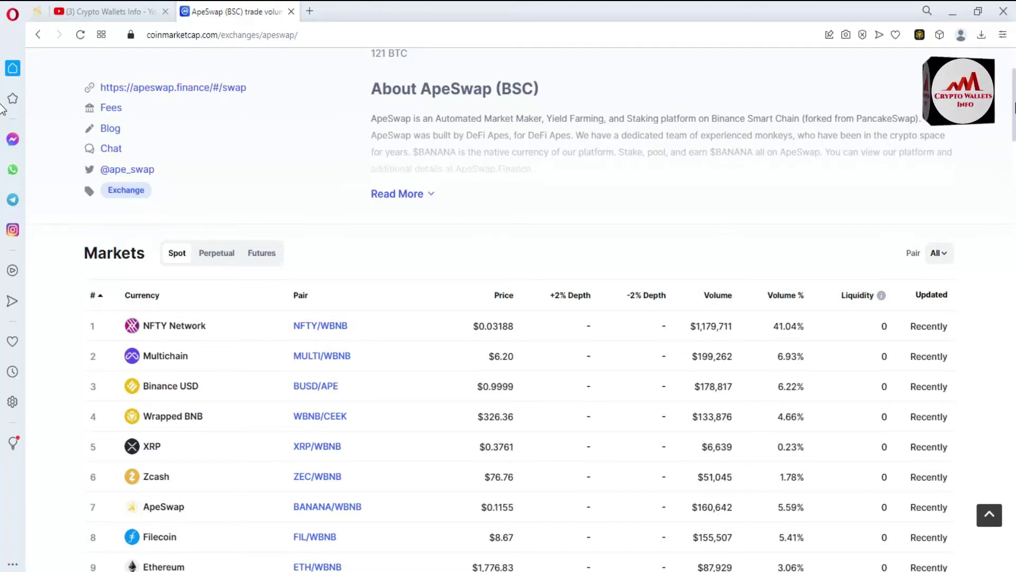
{"action": "scroll", "coordinate": [2, 111], "scroll_direction": "down", "scroll_amount": 2}
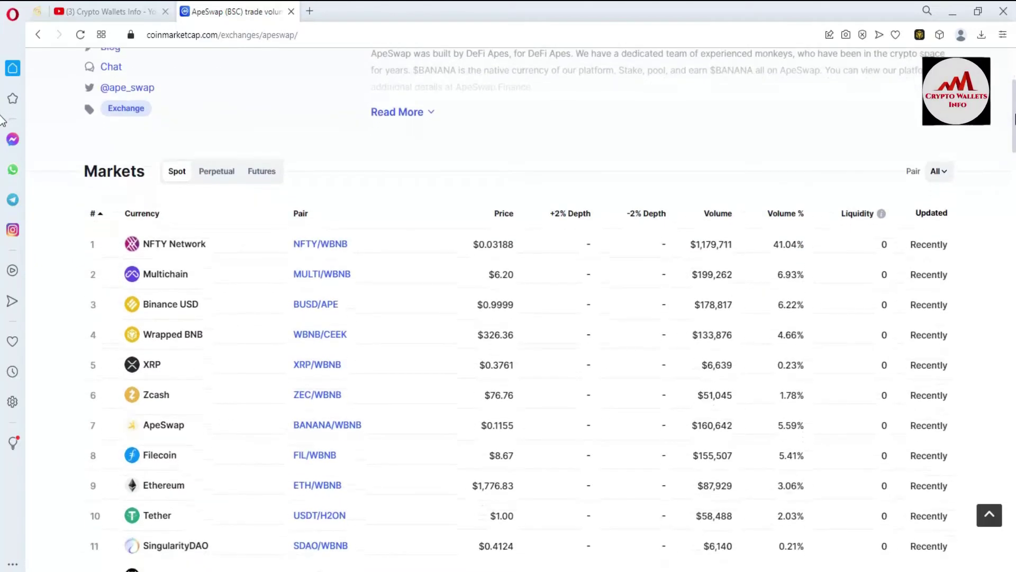
{"action": "scroll", "coordinate": [2, 119], "scroll_direction": "down", "scroll_amount": 2}
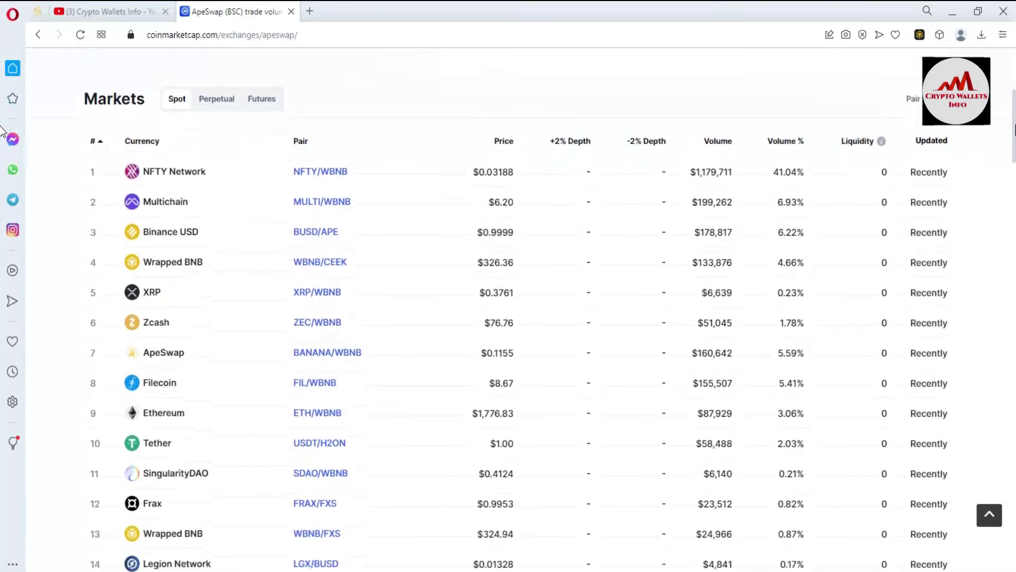
{"action": "scroll", "coordinate": [2, 138], "scroll_direction": "down", "scroll_amount": 4}
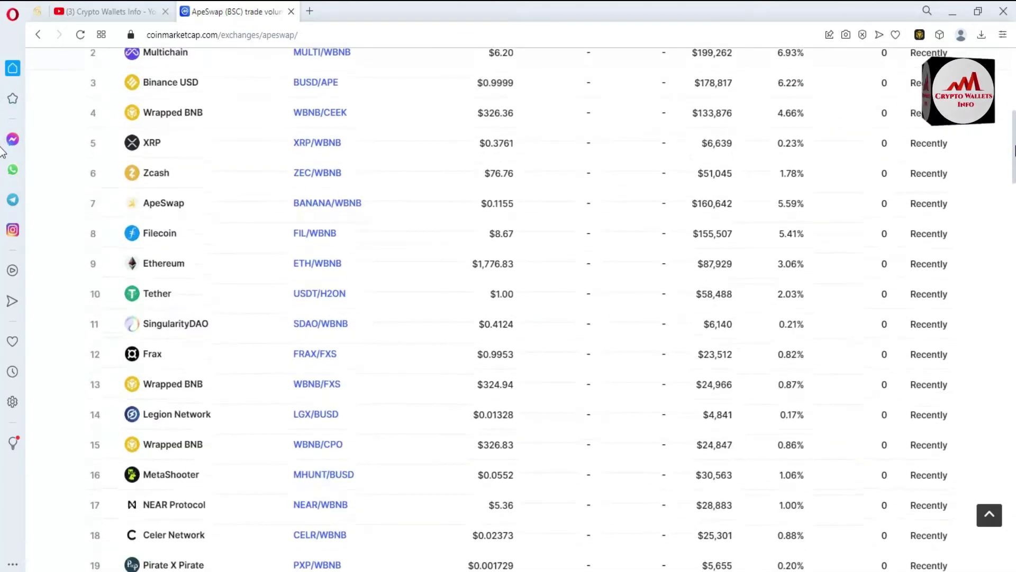
{"action": "scroll", "coordinate": [2, 151], "scroll_direction": "down", "scroll_amount": 20}
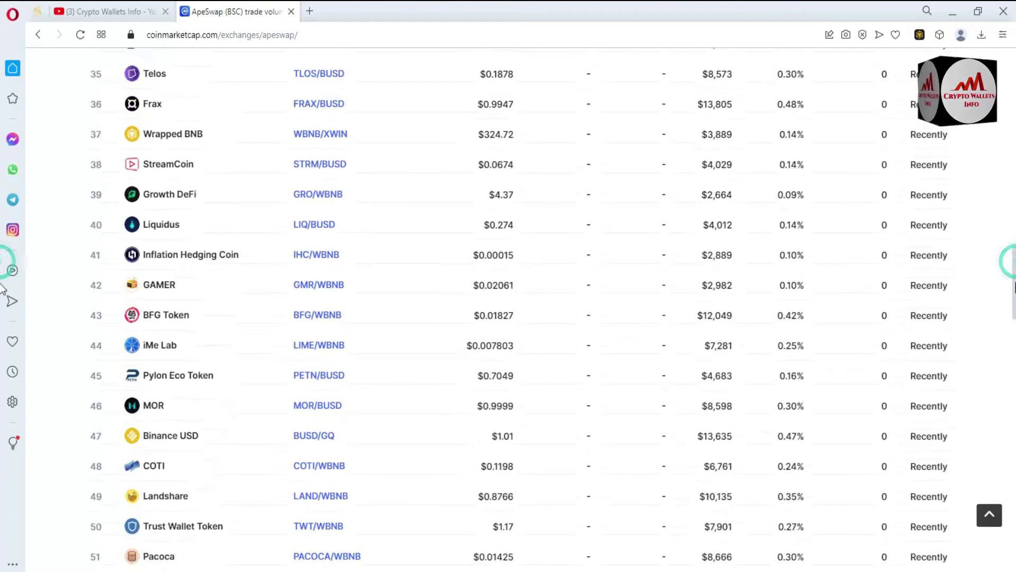
{"action": "scroll", "coordinate": [2, 346], "scroll_direction": "down", "scroll_amount": 19}
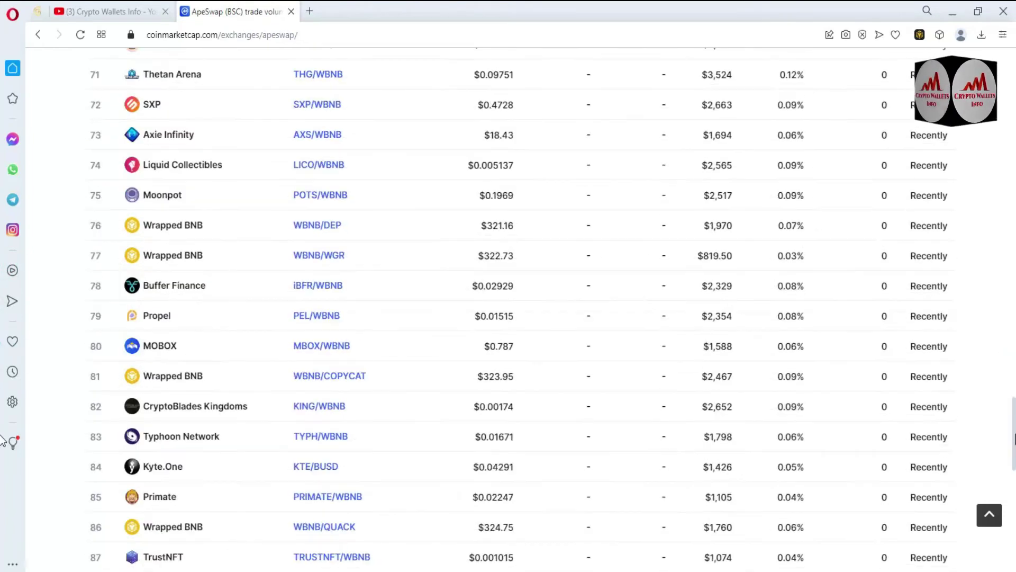
{"action": "left_click", "coordinate": [990, 514]}
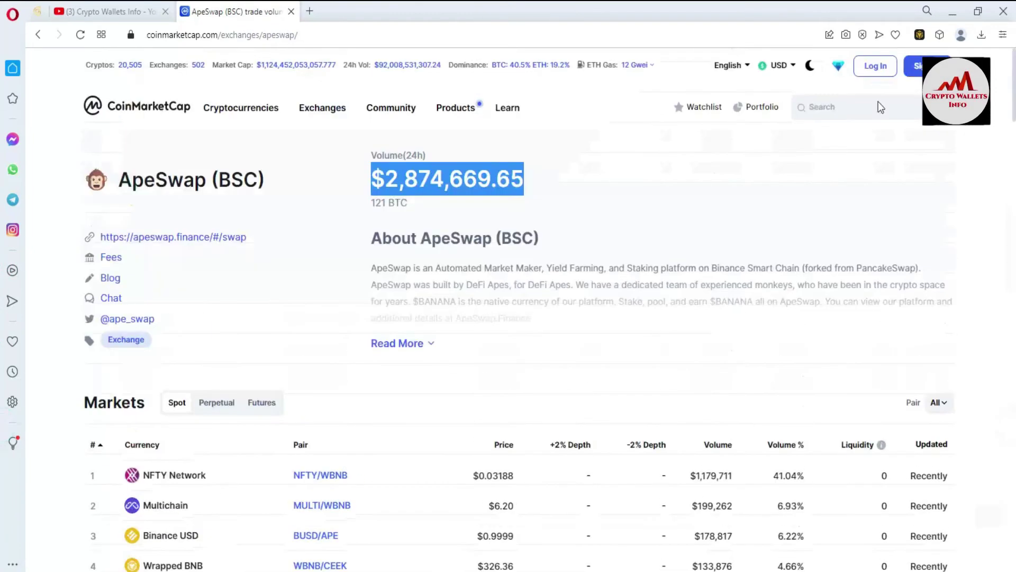
Step: Open apeswap.finance in a new tab and preview its Exchange and Stake menus
{"action": "left_click", "coordinate": [162, 239]}
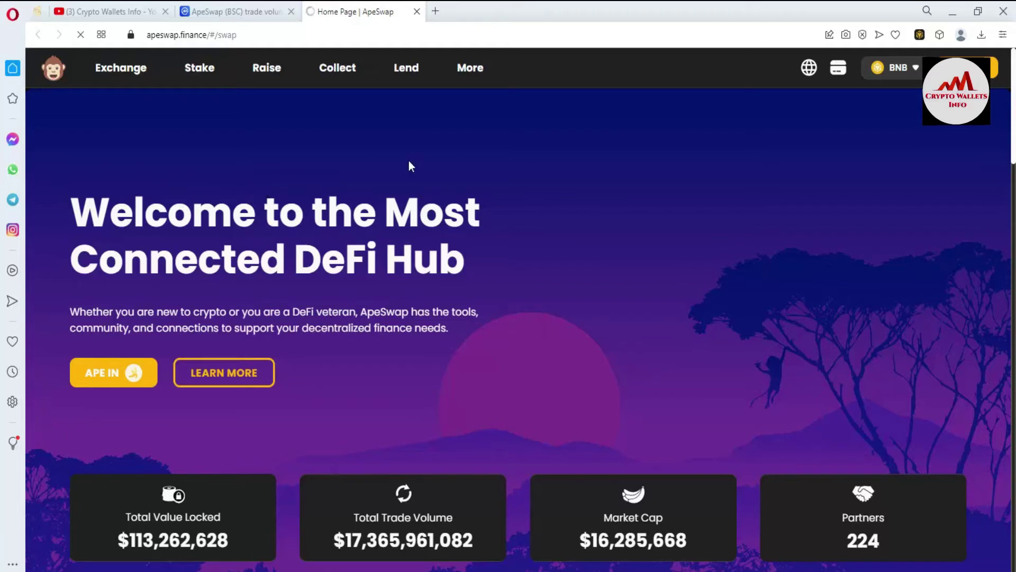
{"action": "left_click", "coordinate": [127, 84]}
{"action": "mouse_move", "coordinate": [207, 82]}
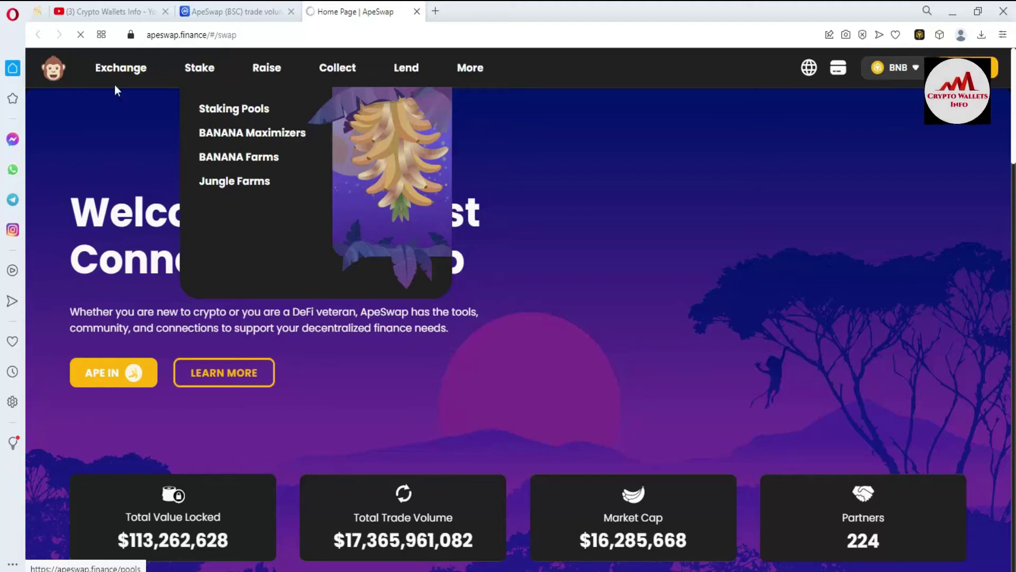
{"action": "mouse_move", "coordinate": [109, 82]}
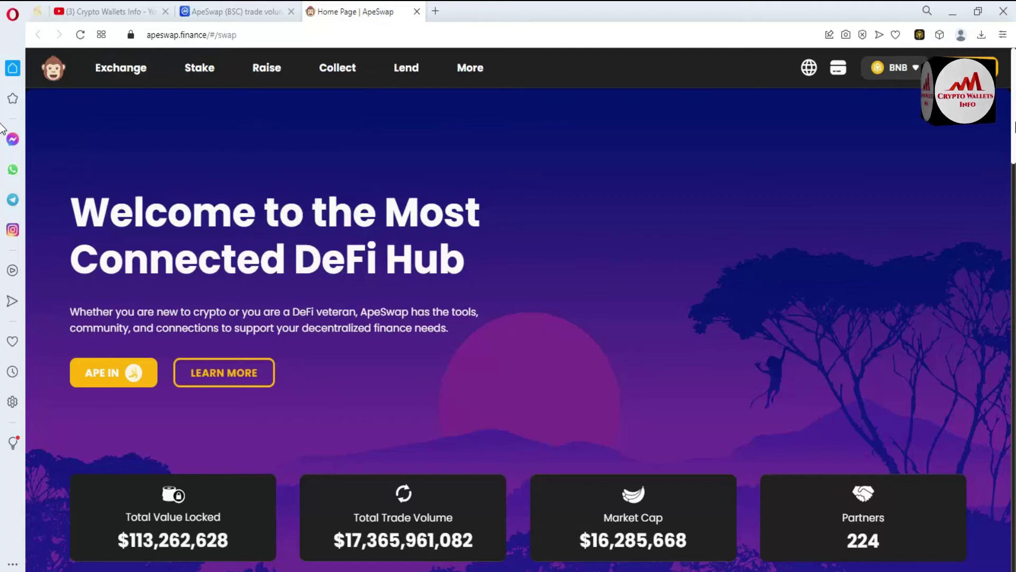
Step: Scroll the home page down to the Staking Pools, Yield Farms, Lending and Treasury Bills cards
{"action": "scroll", "coordinate": [508, 318], "scroll_direction": "down", "scroll_amount": 1}
{"action": "scroll", "coordinate": [2, 151], "scroll_direction": "down", "scroll_amount": 8}
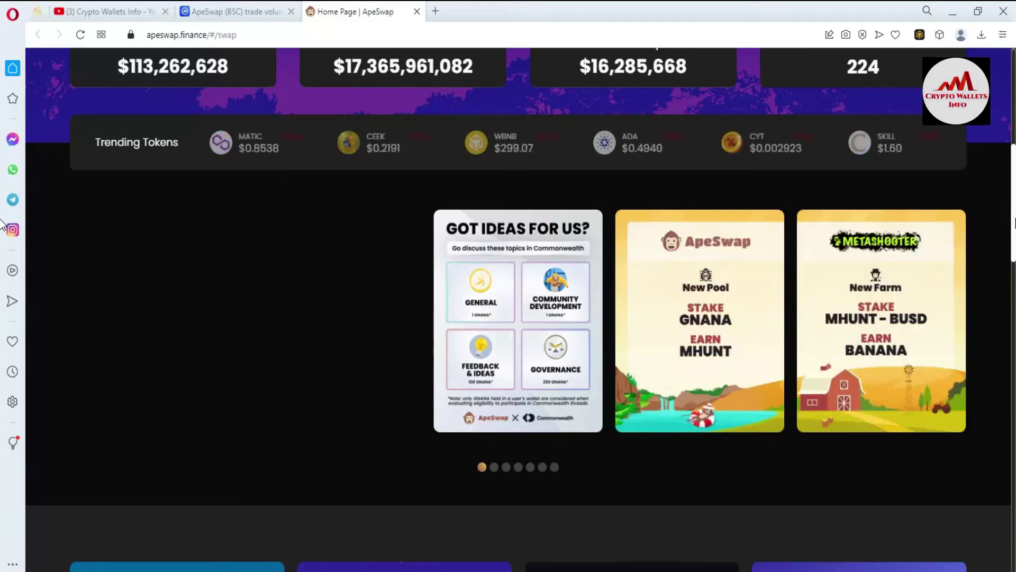
{"action": "scroll", "coordinate": [2, 231], "scroll_direction": "down", "scroll_amount": 6}
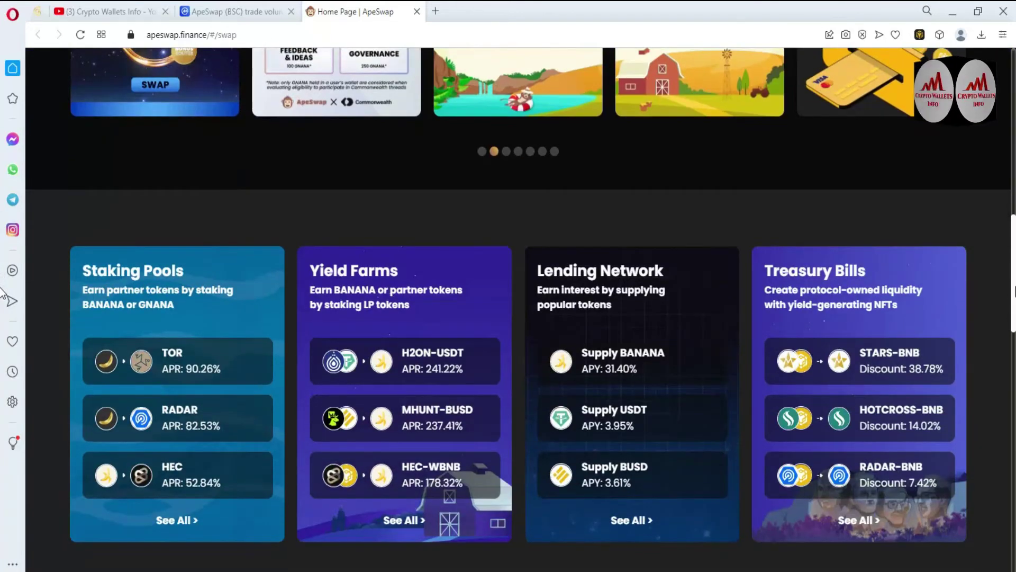
{"action": "scroll", "coordinate": [3, 295], "scroll_direction": "down", "scroll_amount": 2}
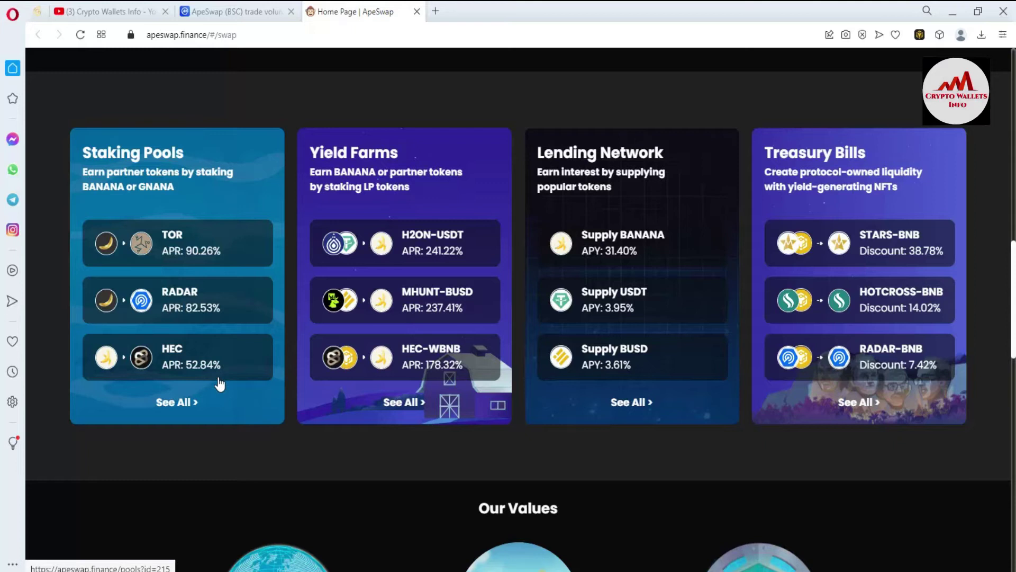
Step: Open See All under Staking Pools and scroll through the full pools list
{"action": "left_click", "coordinate": [178, 405]}
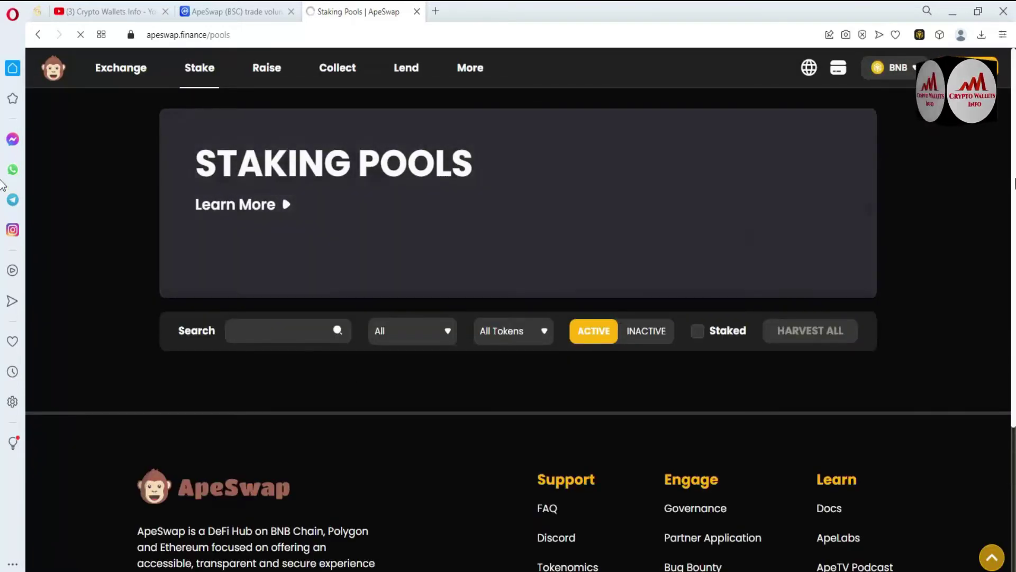
{"action": "scroll", "coordinate": [2, 168], "scroll_direction": "down", "scroll_amount": 3}
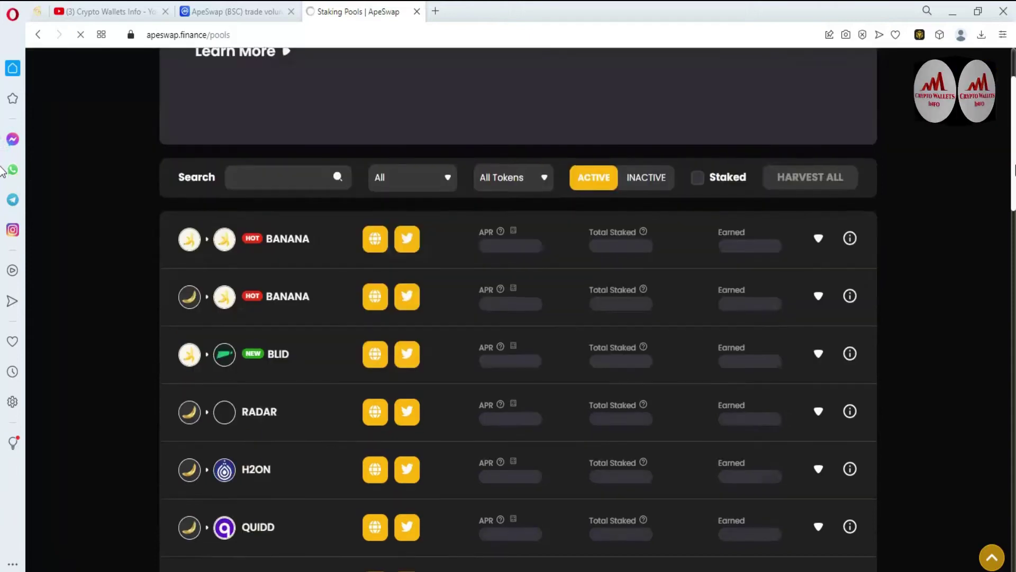
{"action": "scroll", "coordinate": [2, 176], "scroll_direction": "down", "scroll_amount": 1}
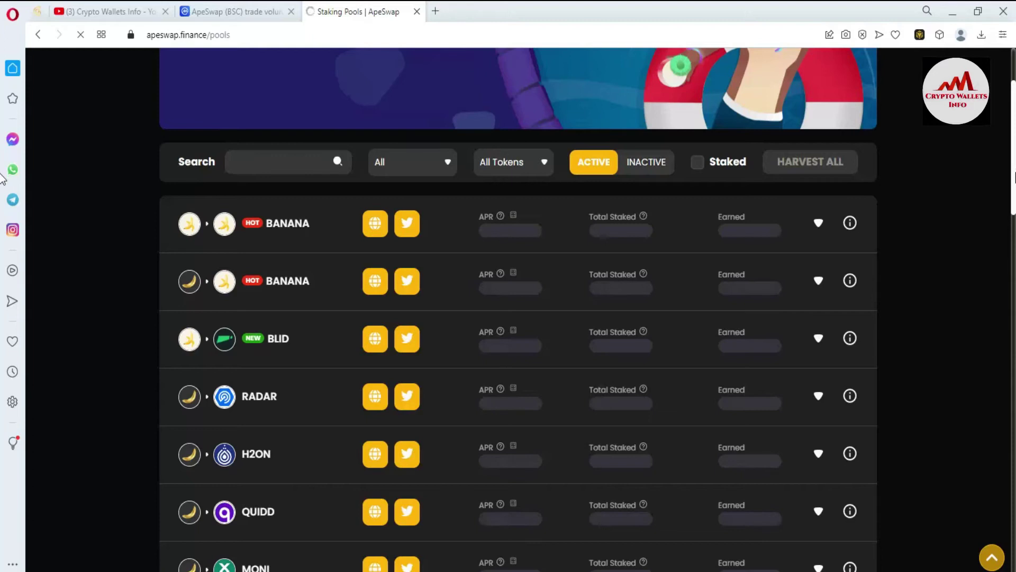
{"action": "scroll", "coordinate": [2, 178], "scroll_direction": "down", "scroll_amount": 5}
{"action": "scroll", "coordinate": [3, 250], "scroll_direction": "down", "scroll_amount": 9}
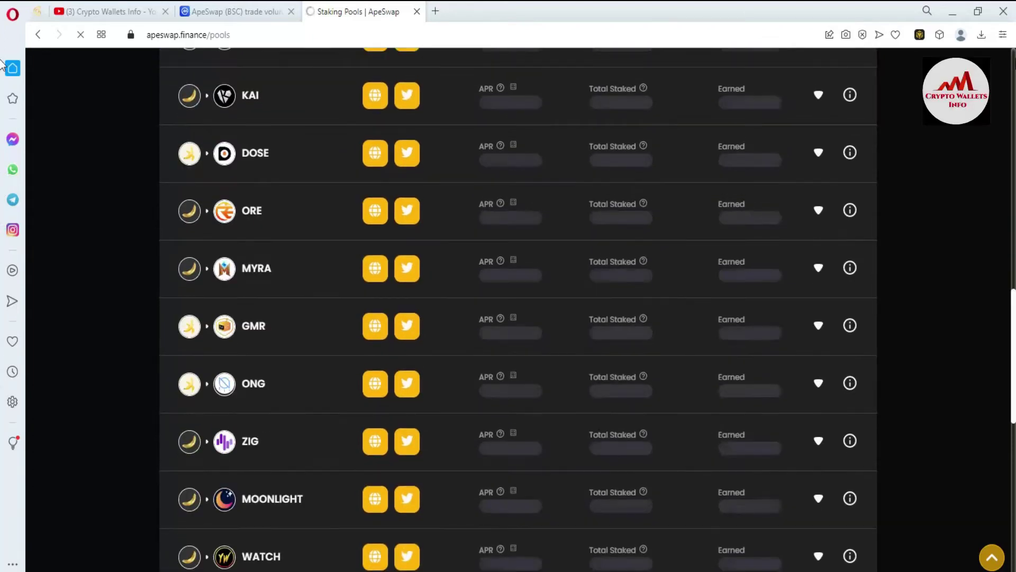
{"action": "scroll", "coordinate": [3, 97], "scroll_direction": "up", "scroll_amount": 17}
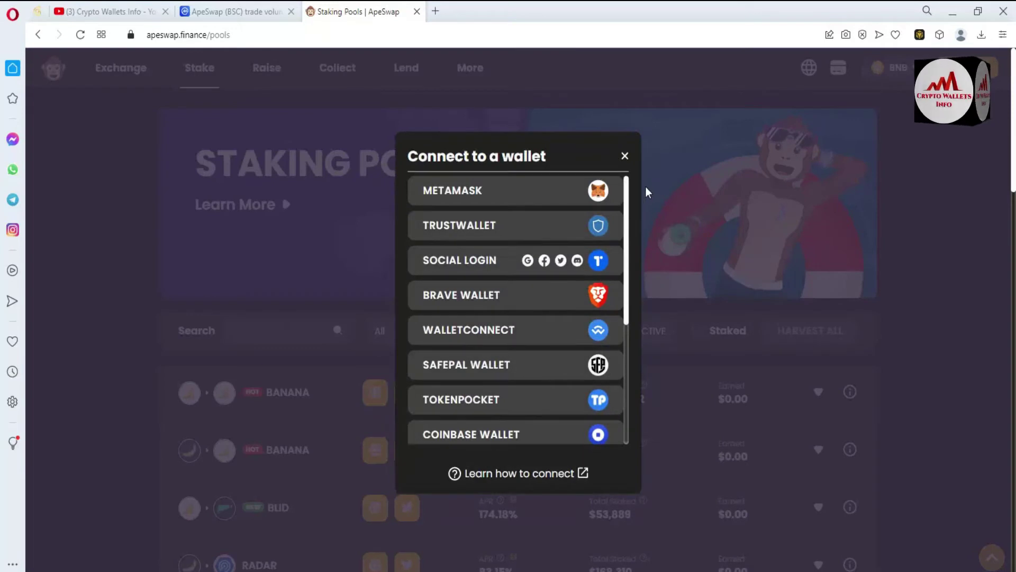
Step: Scroll the wallet list to Binance Chain Wallet and unlock Binance Wallet with its password
{"action": "left_click", "coordinate": [628, 190]}
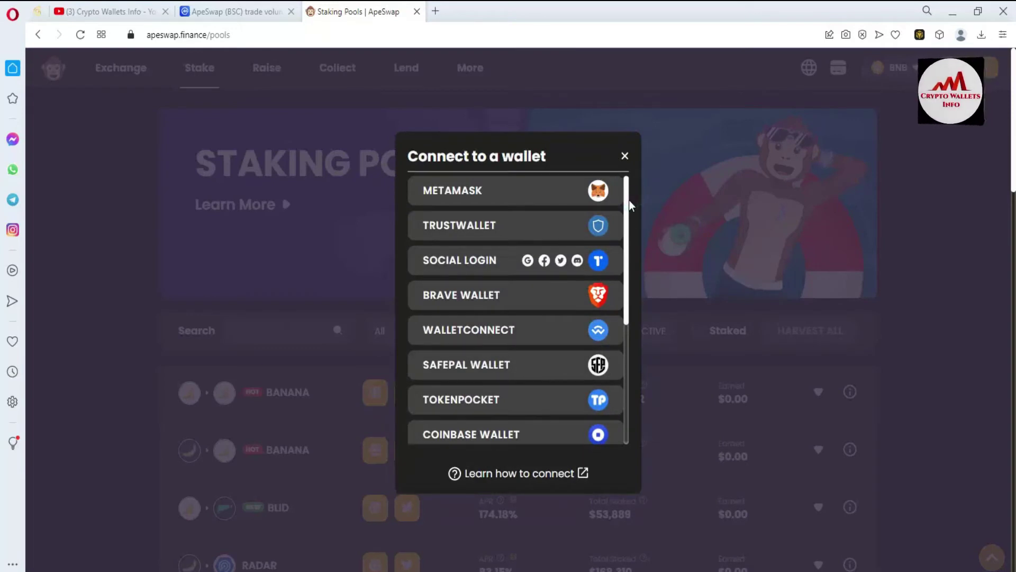
{"action": "left_click", "coordinate": [629, 200]}
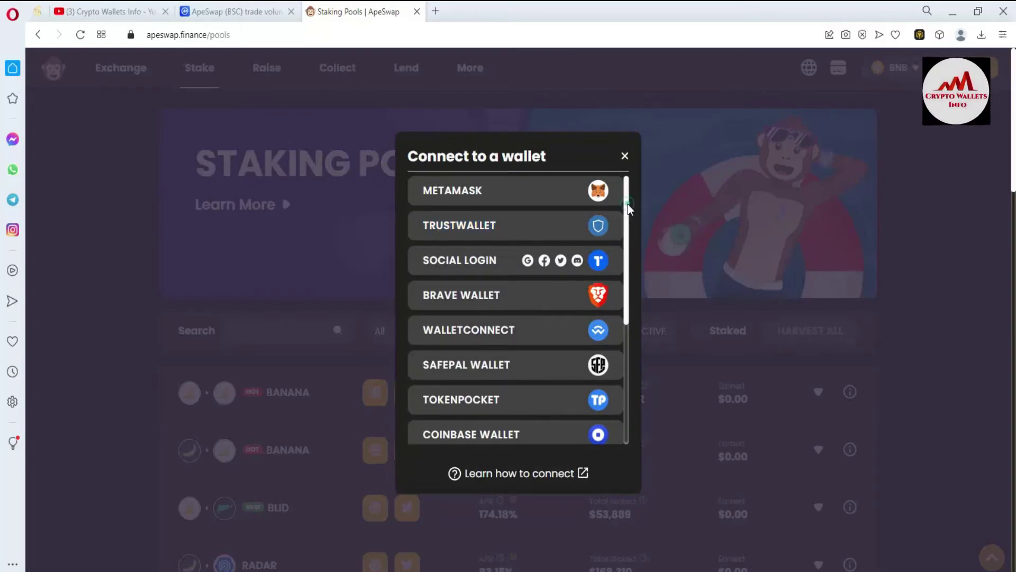
{"action": "left_click_drag", "start_coordinate": [628, 204], "coordinate": [627, 286]}
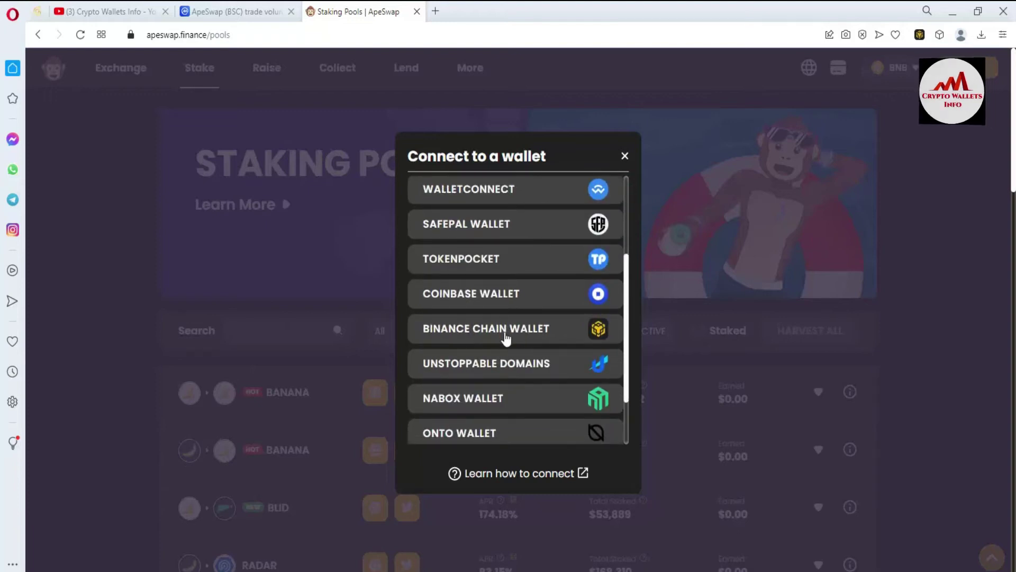
{"action": "left_click", "coordinate": [920, 35]}
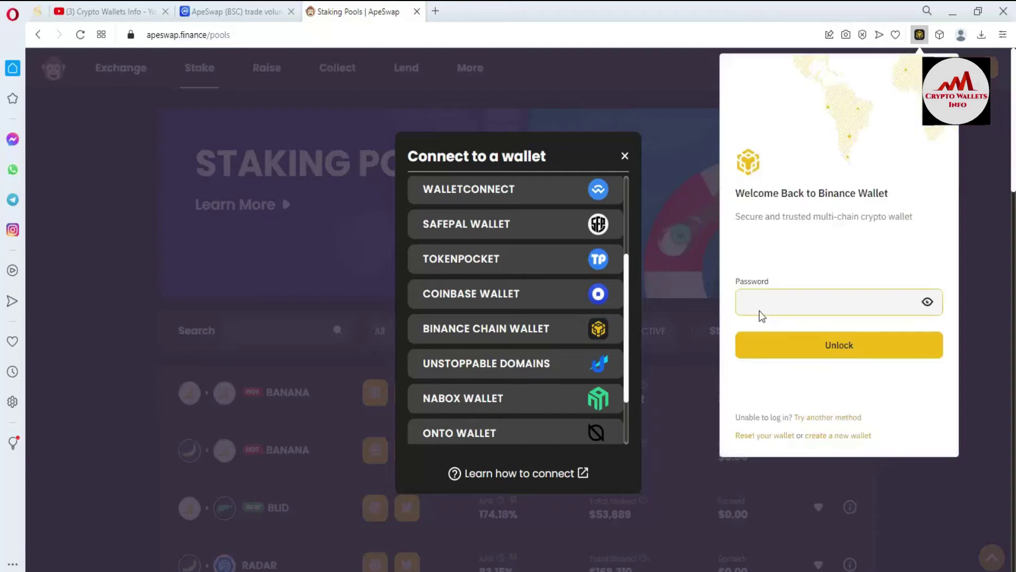
{"action": "type", "text": "••••"}
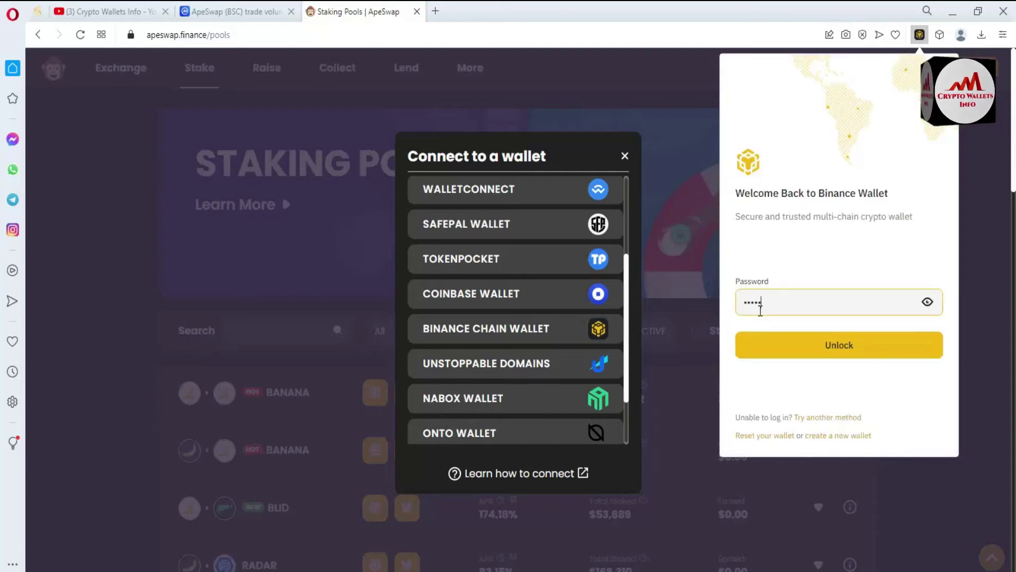
{"action": "type", "text": "•••••••••••"}
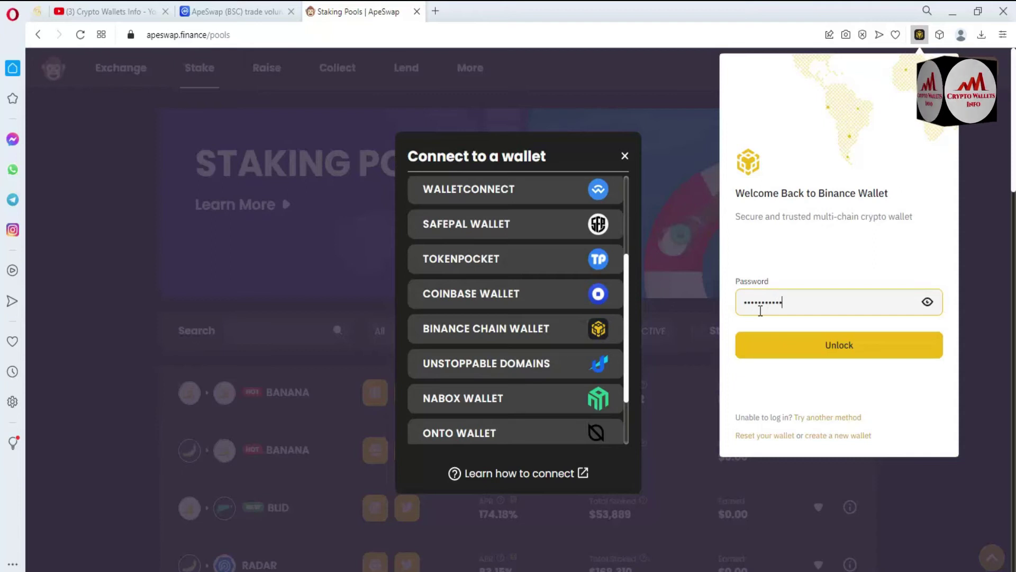
{"action": "left_click", "coordinate": [873, 350]}
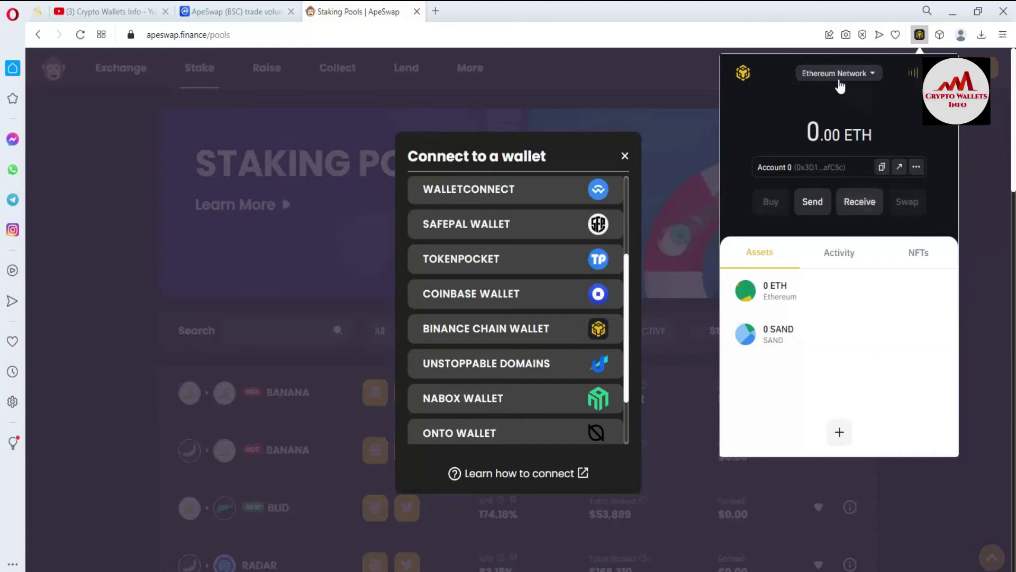
Step: Switch Binance Wallet to BNB Smart Chain Network, close its popup and scroll ApeSwap's wallet list
{"action": "left_click", "coordinate": [874, 74]}
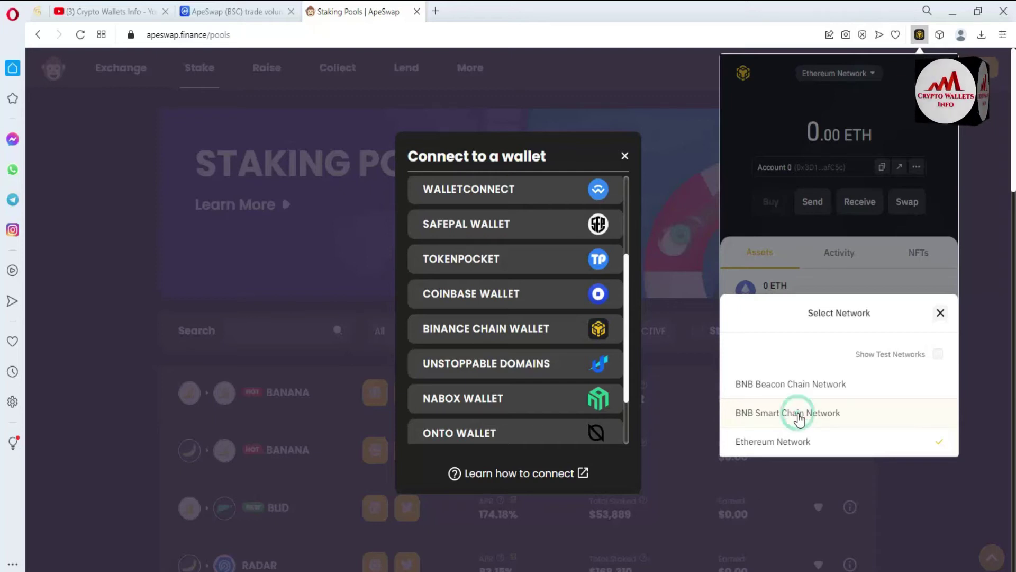
{"action": "left_click", "coordinate": [799, 418]}
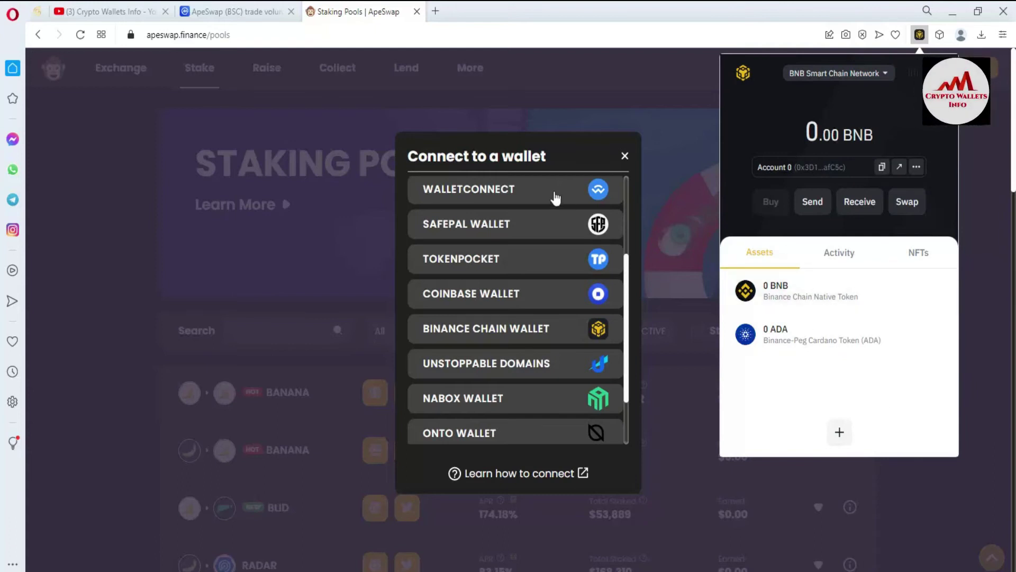
{"action": "left_click", "coordinate": [574, 155]}
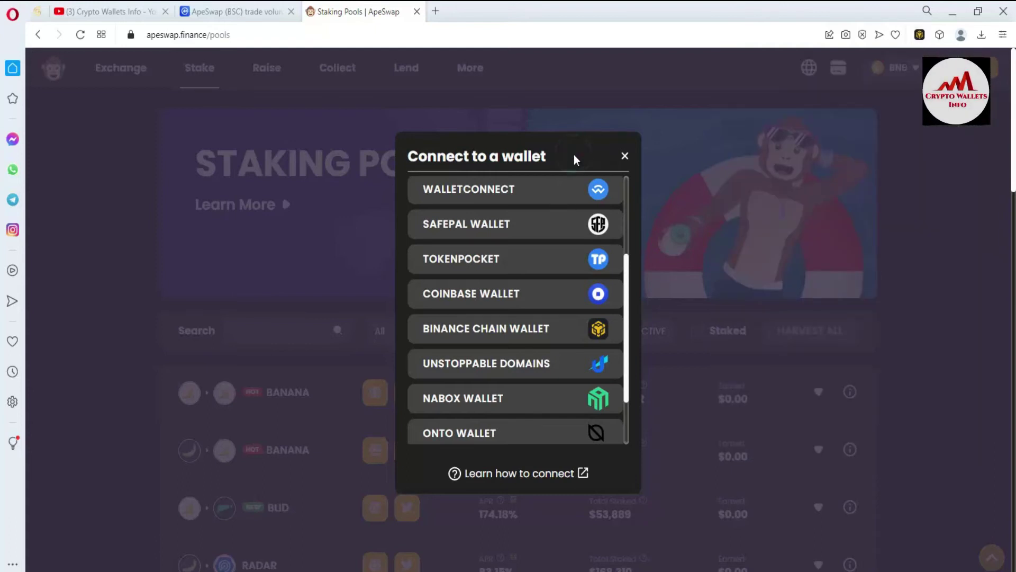
{"action": "scroll", "coordinate": [625, 338], "scroll_direction": "down", "scroll_amount": 1}
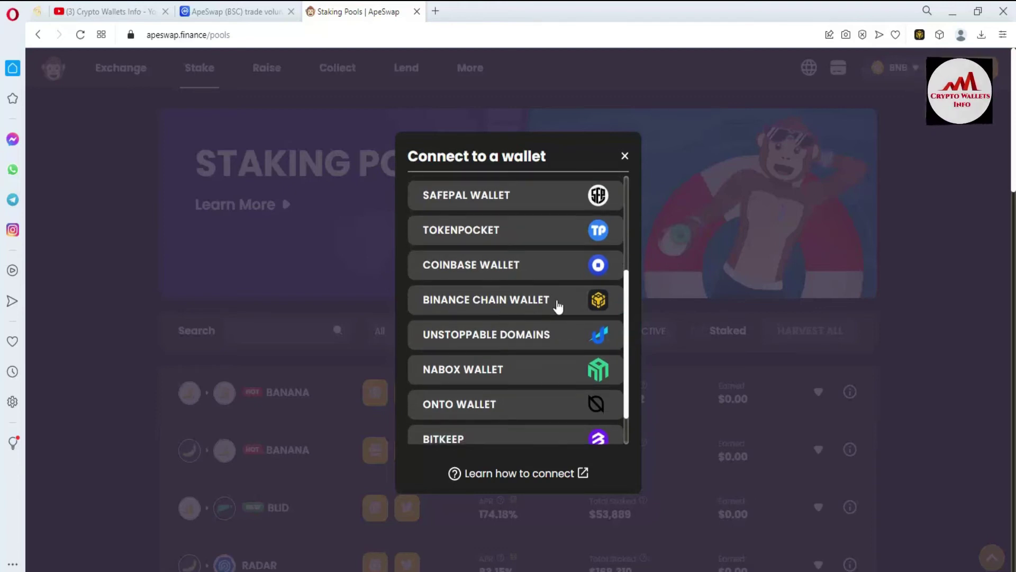
Step: Choose Binance Chain Wallet and approve apeswap.finance's Connect Request in the wallet popup
{"action": "left_click", "coordinate": [499, 301]}
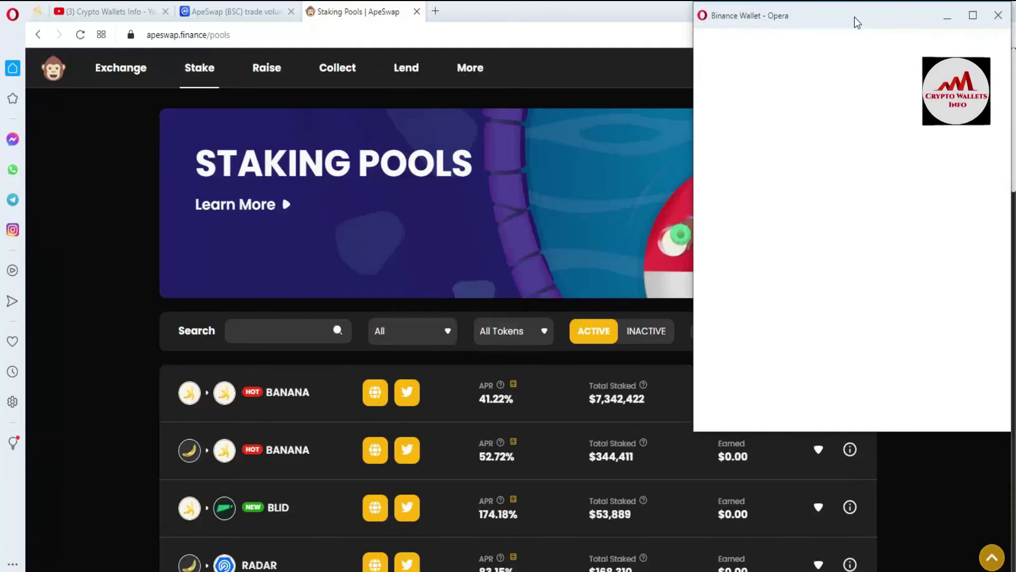
{"action": "left_click_drag", "start_coordinate": [856, 22], "coordinate": [760, 51]}
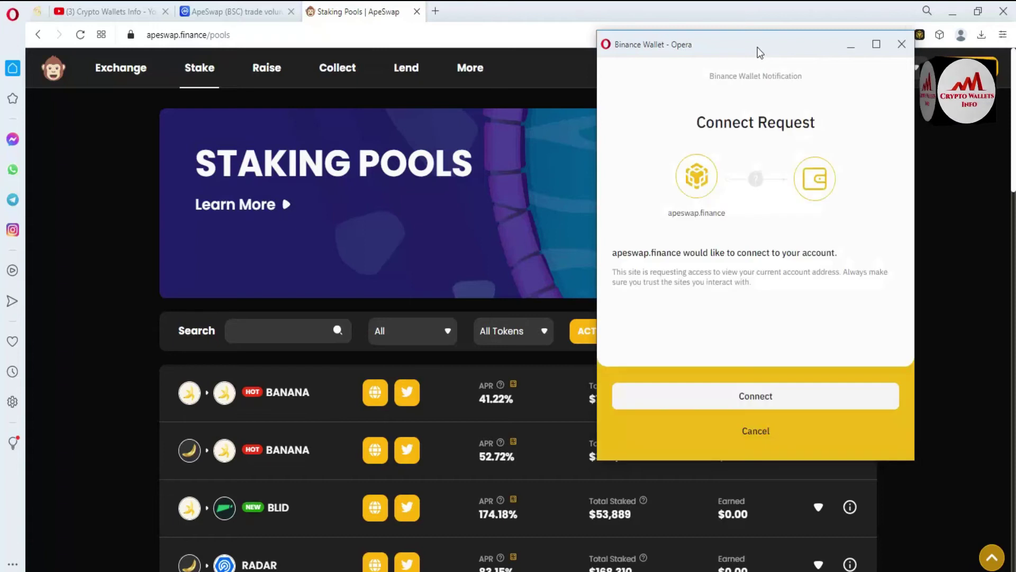
{"action": "left_click_drag", "start_coordinate": [693, 122], "coordinate": [837, 121]}
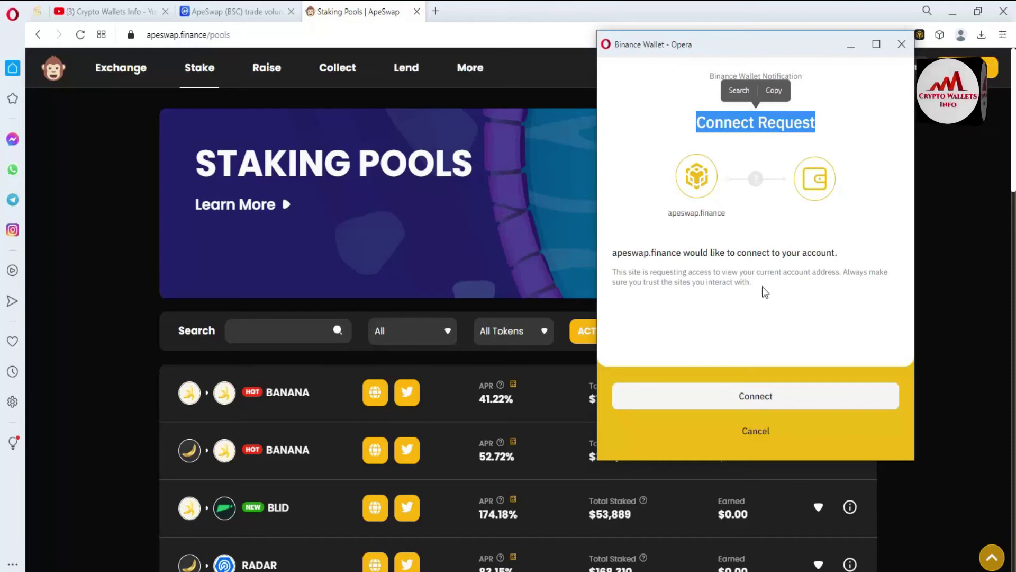
{"action": "mouse_move", "coordinate": [752, 281]}
{"action": "left_mouse_down"}
{"action": "mouse_move", "coordinate": [615, 273]}
{"action": "mouse_move", "coordinate": [628, 249]}
{"action": "mouse_move", "coordinate": [746, 271]}
{"action": "left_mouse_up"}
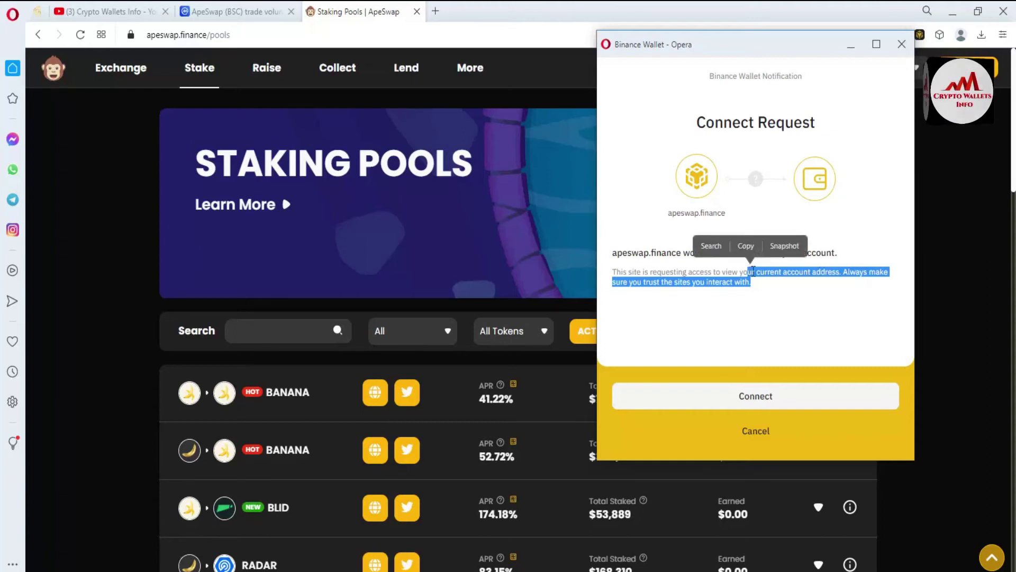
{"action": "left_click", "coordinate": [764, 320]}
{"action": "left_click", "coordinate": [763, 401]}
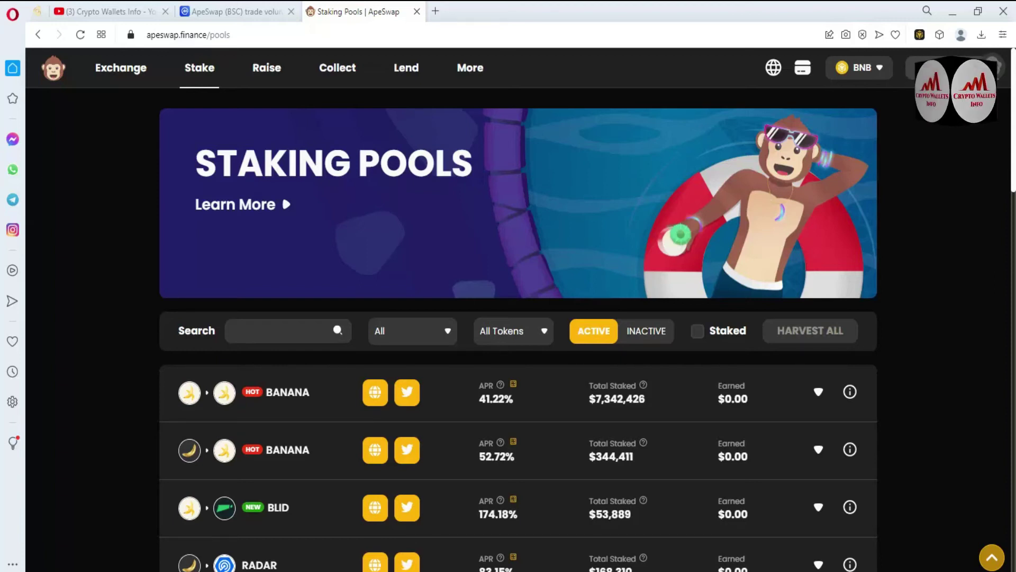
{"action": "left_click", "coordinate": [923, 67]}
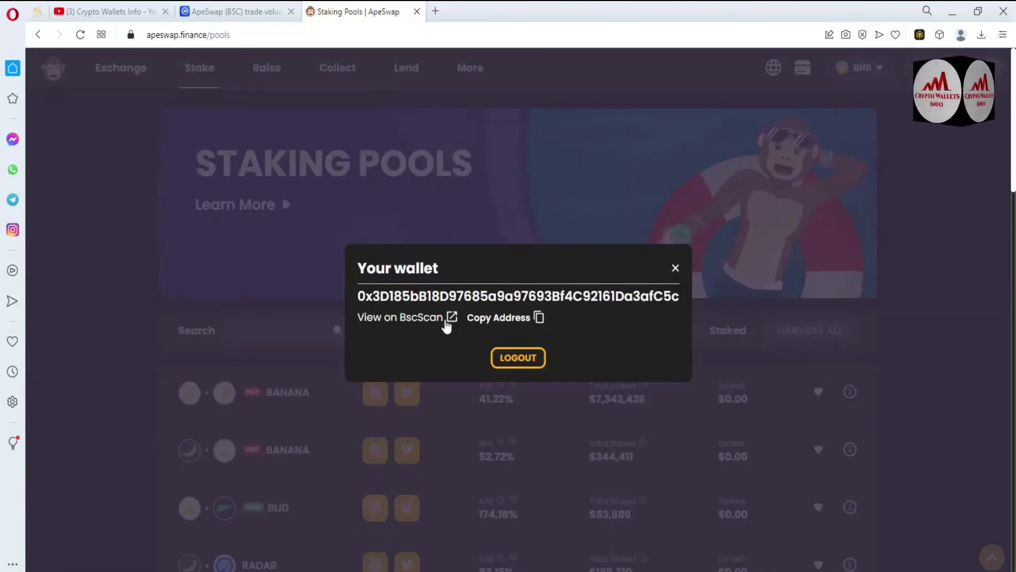
{"action": "left_click_drag", "start_coordinate": [357, 296], "coordinate": [672, 296]}
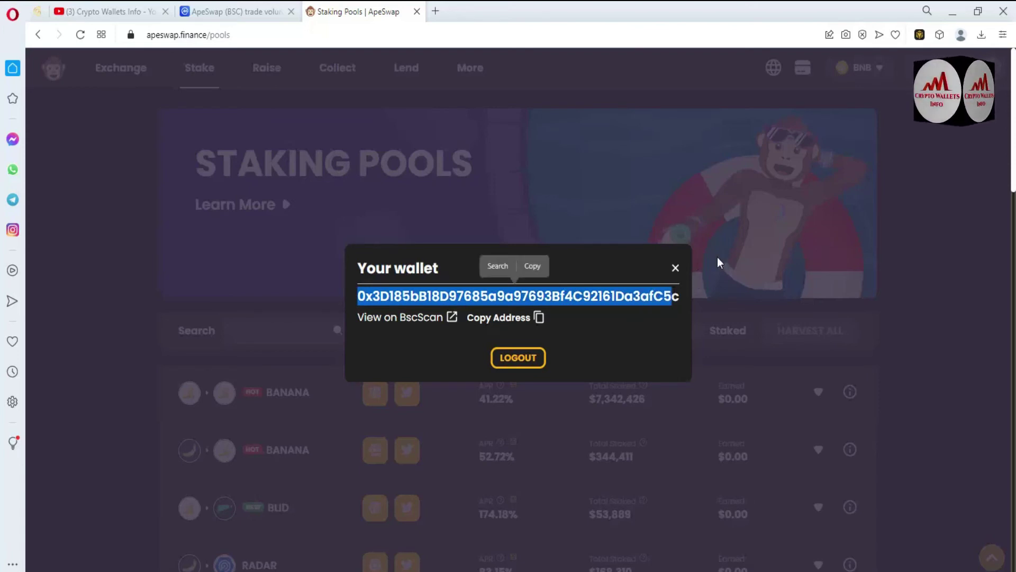
{"action": "left_click", "coordinate": [735, 262]}
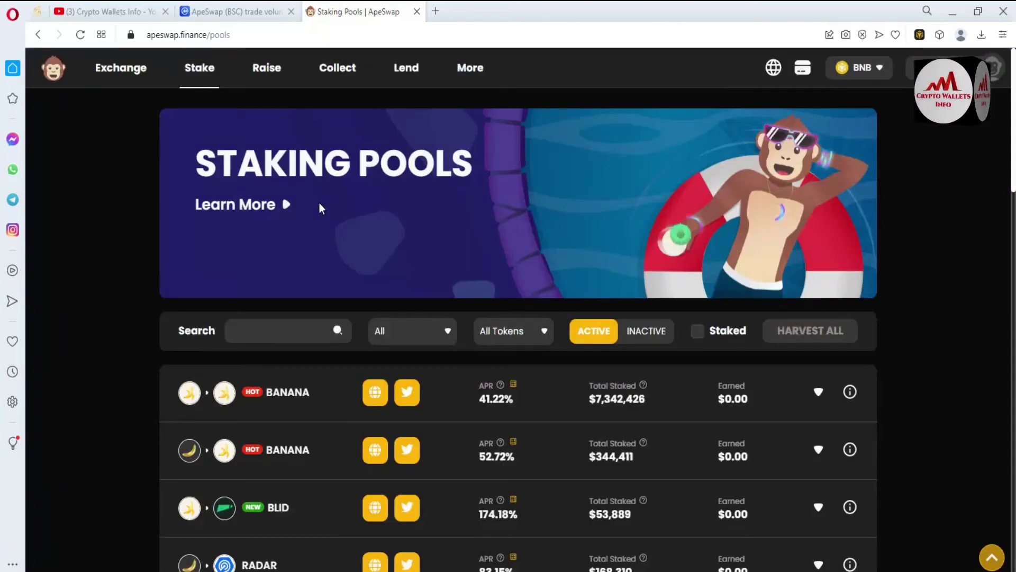
{"action": "mouse_move", "coordinate": [115, 71]}
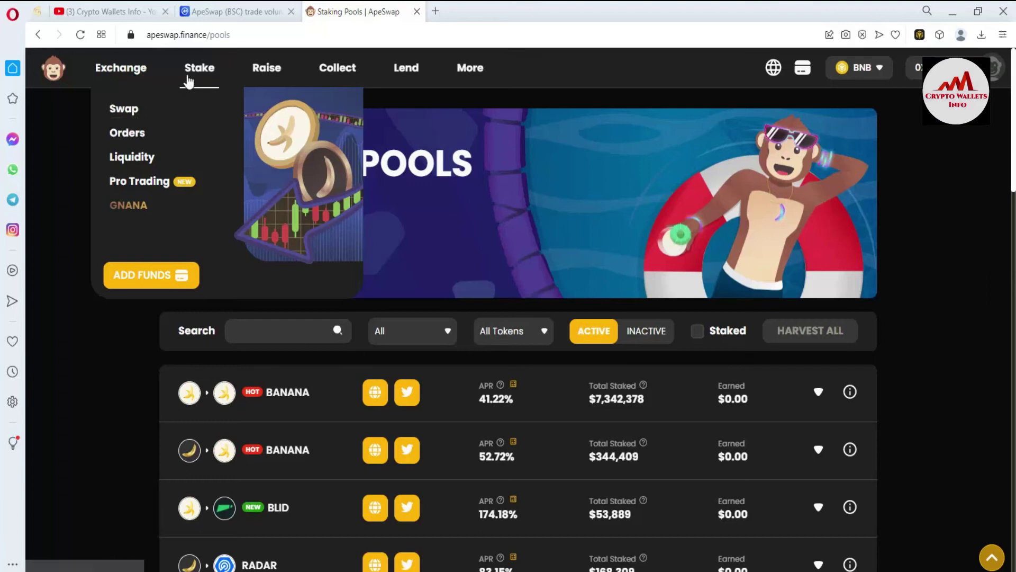
Step: Go to Exchange > Swap and open the Tokens list for the BANANA receive field
{"action": "mouse_move", "coordinate": [194, 82]}
{"action": "mouse_move", "coordinate": [126, 77]}
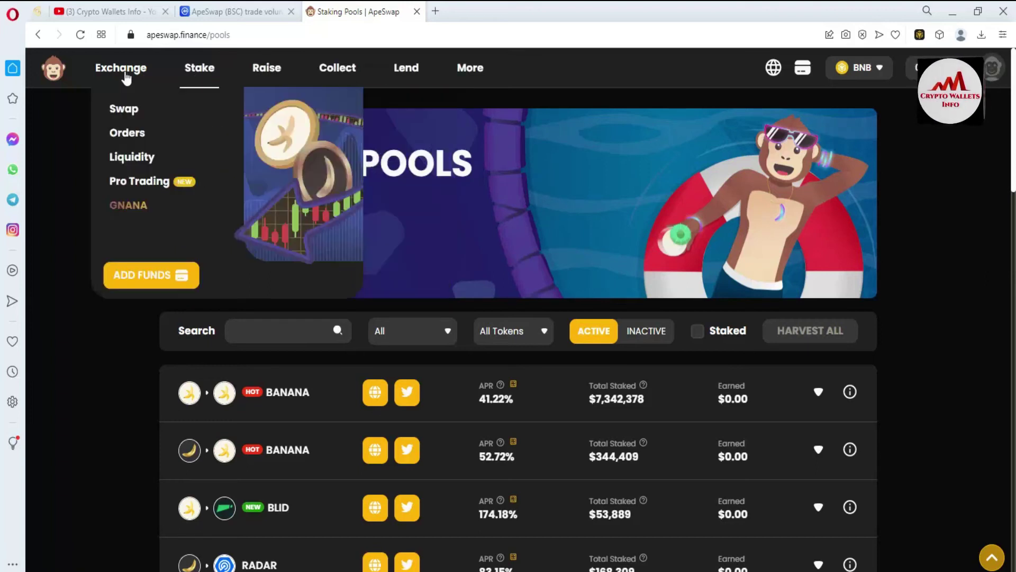
{"action": "left_click", "coordinate": [124, 111]}
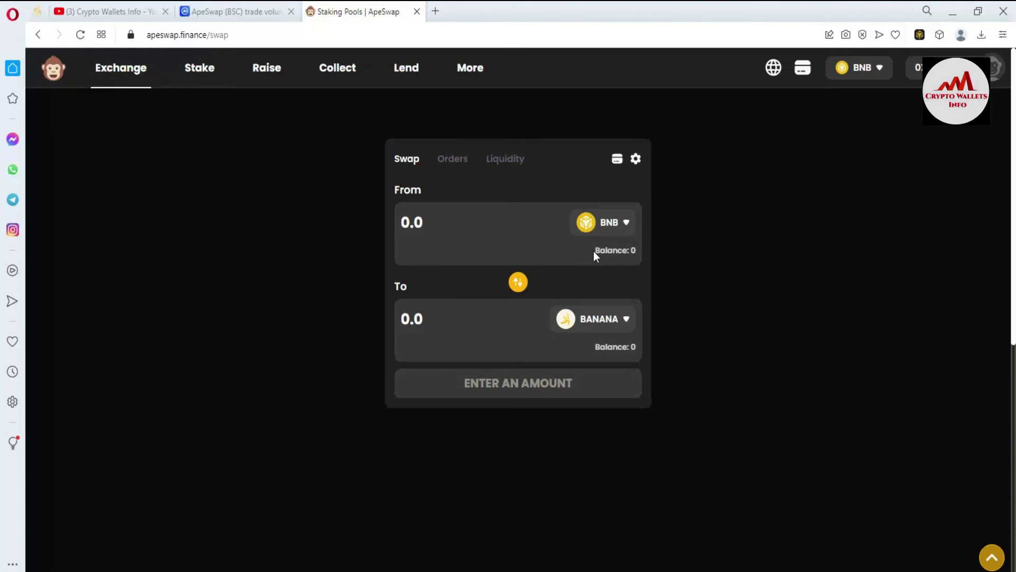
{"action": "left_click_drag", "start_coordinate": [593, 252], "coordinate": [631, 249]}
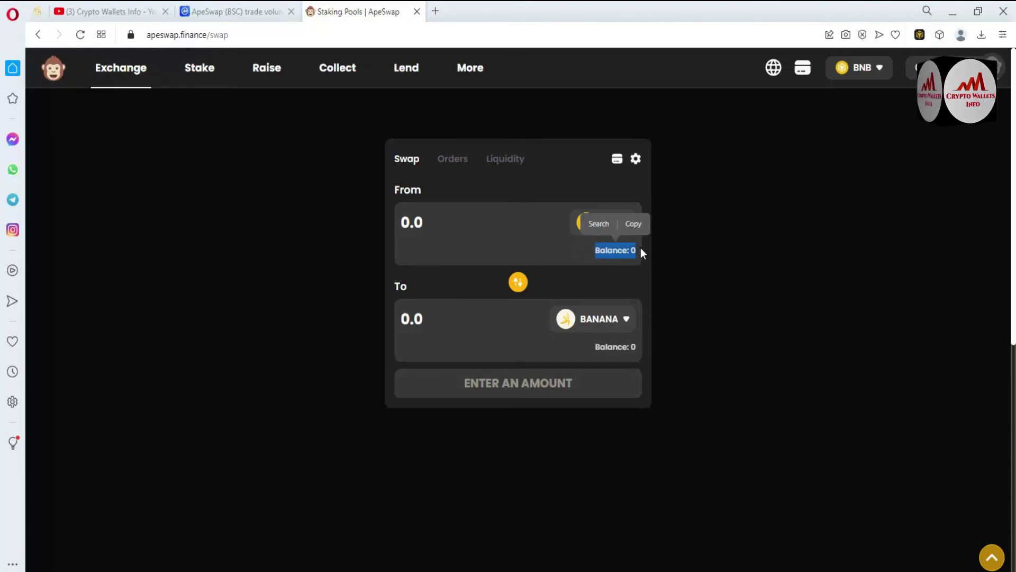
{"action": "left_click", "coordinate": [559, 246]}
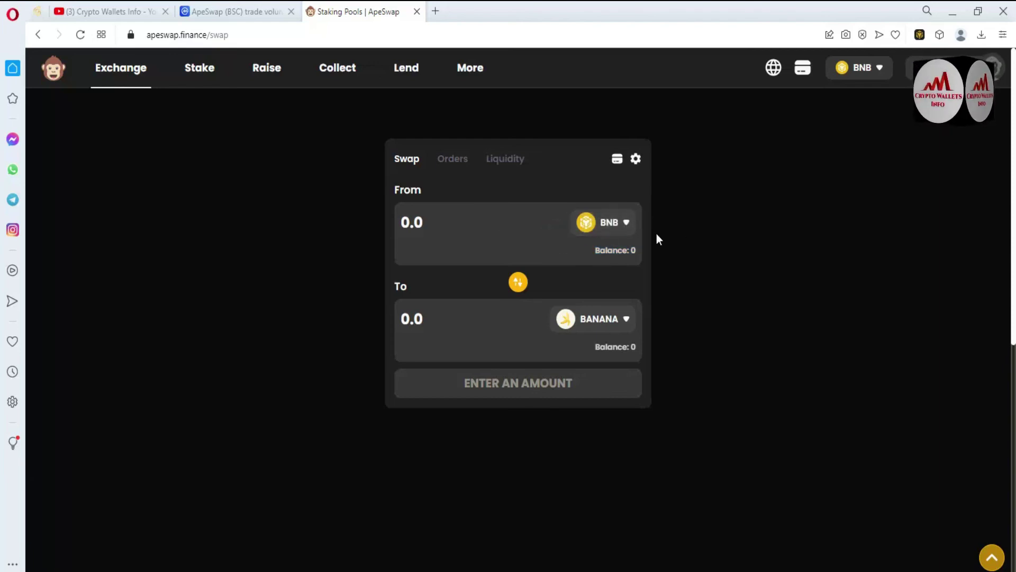
{"action": "left_click", "coordinate": [628, 324]}
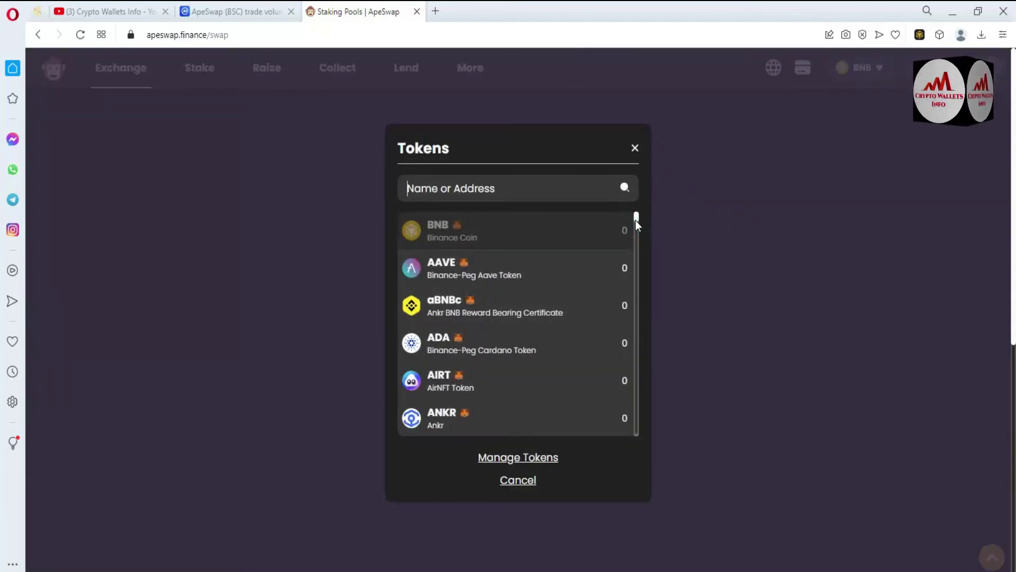
Step: Pick ADA as the receive token and enter 0.1 BNB, quoting 60.5984 ADA
{"action": "left_click", "coordinate": [483, 349]}
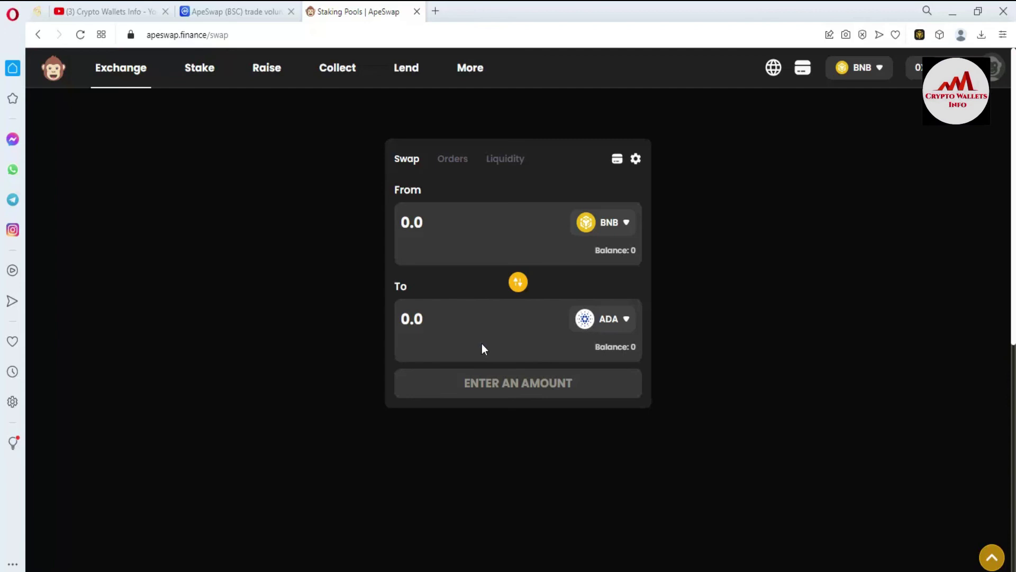
{"action": "left_click", "coordinate": [427, 219]}
{"action": "type", "text": "0.1"}
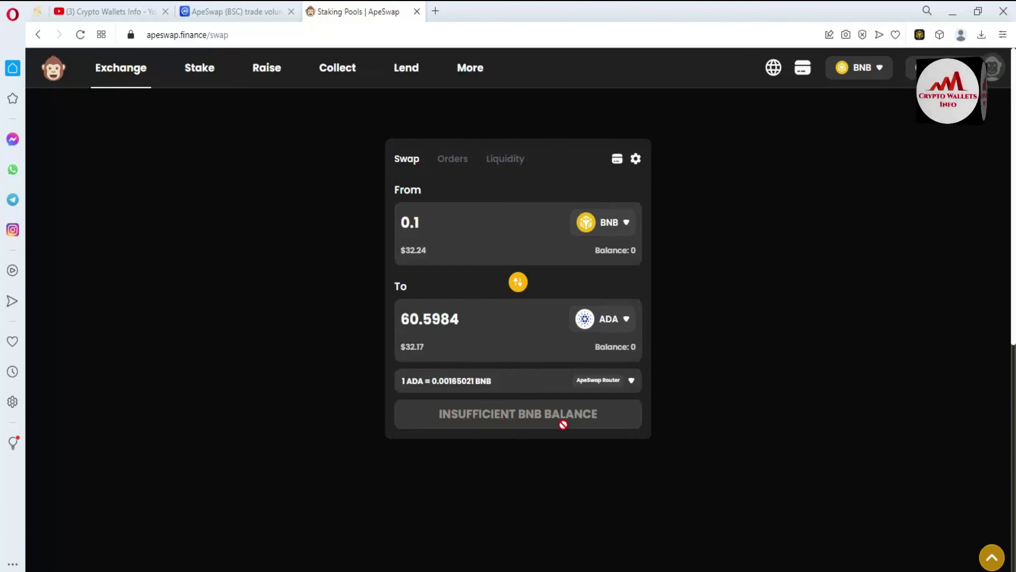
{"action": "left_click", "coordinate": [503, 219]}
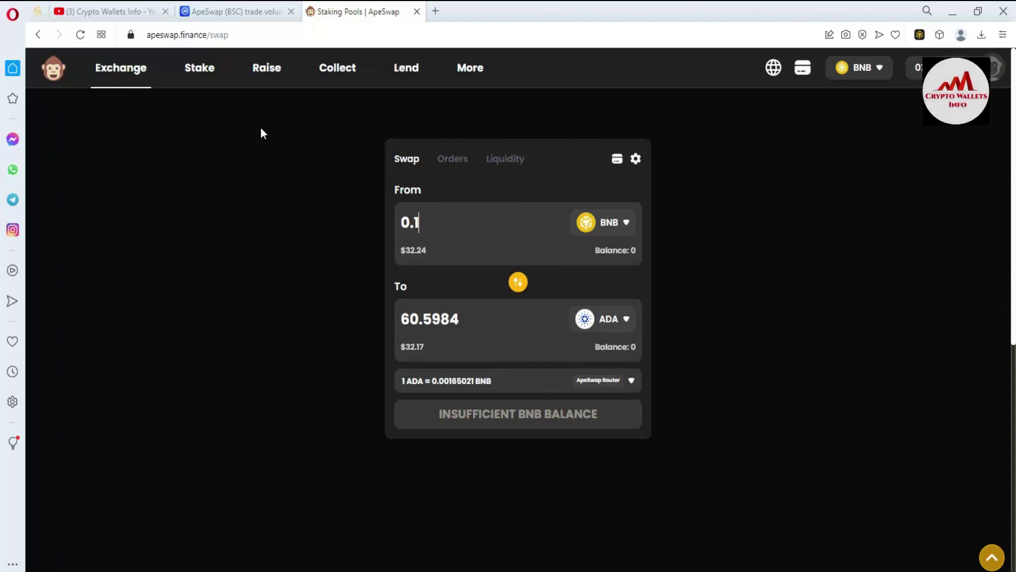
Step: Reopen Staking Pools, scroll the BANANA, BLID and RADAR pools, then switch to the YouTube tab
{"action": "mouse_move", "coordinate": [196, 74]}
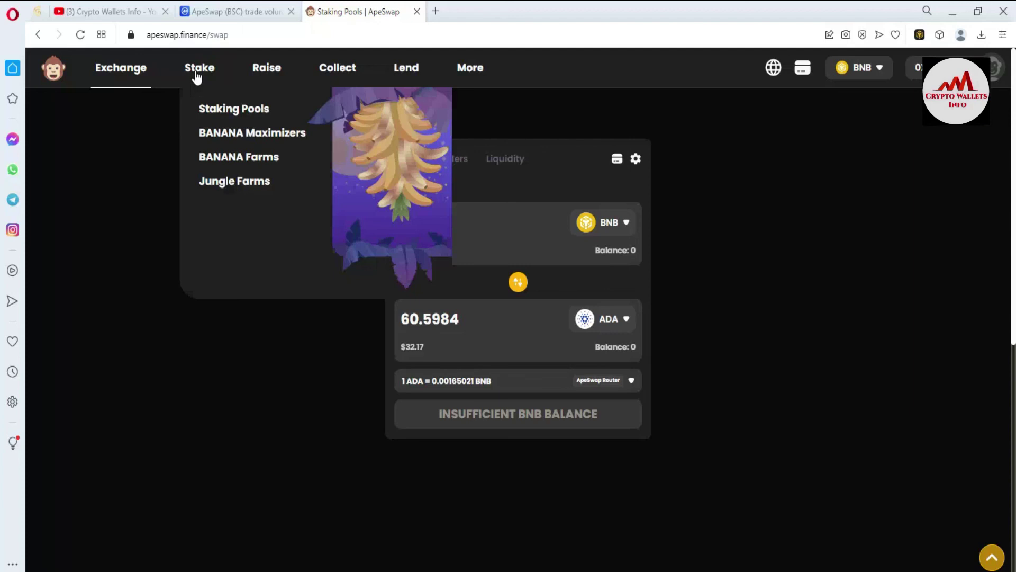
{"action": "left_click", "coordinate": [246, 113]}
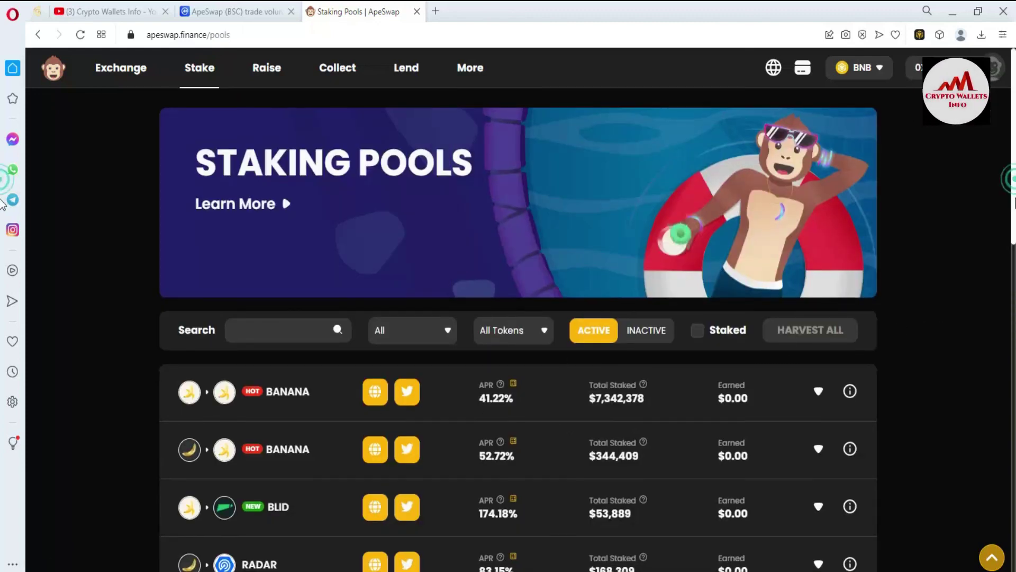
{"action": "scroll", "coordinate": [3, 203], "scroll_direction": "down", "scroll_amount": 3}
{"action": "scroll", "coordinate": [3, 223], "scroll_direction": "down", "scroll_amount": 1}
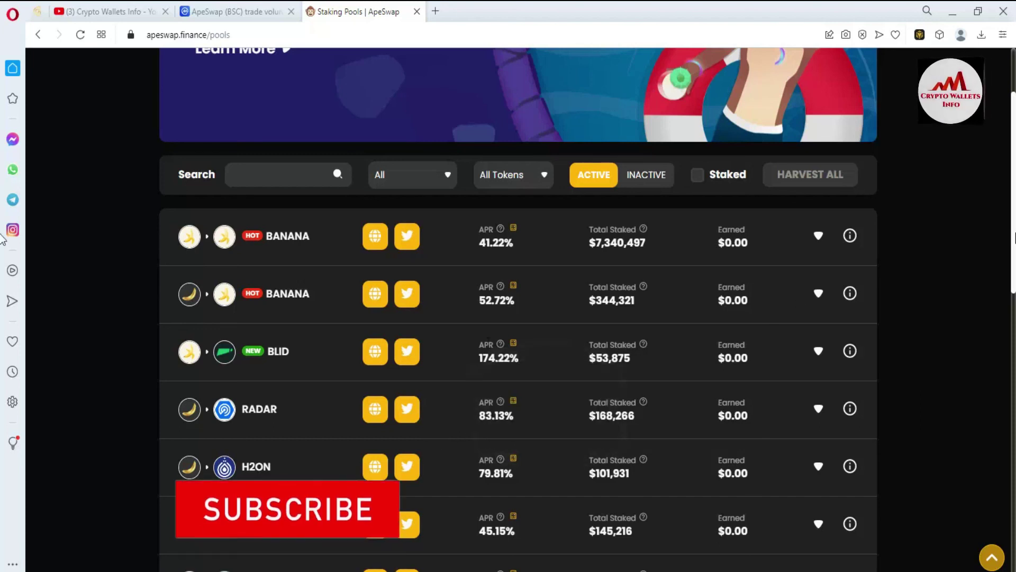
{"action": "scroll", "coordinate": [3, 240], "scroll_direction": "up", "scroll_amount": 3}
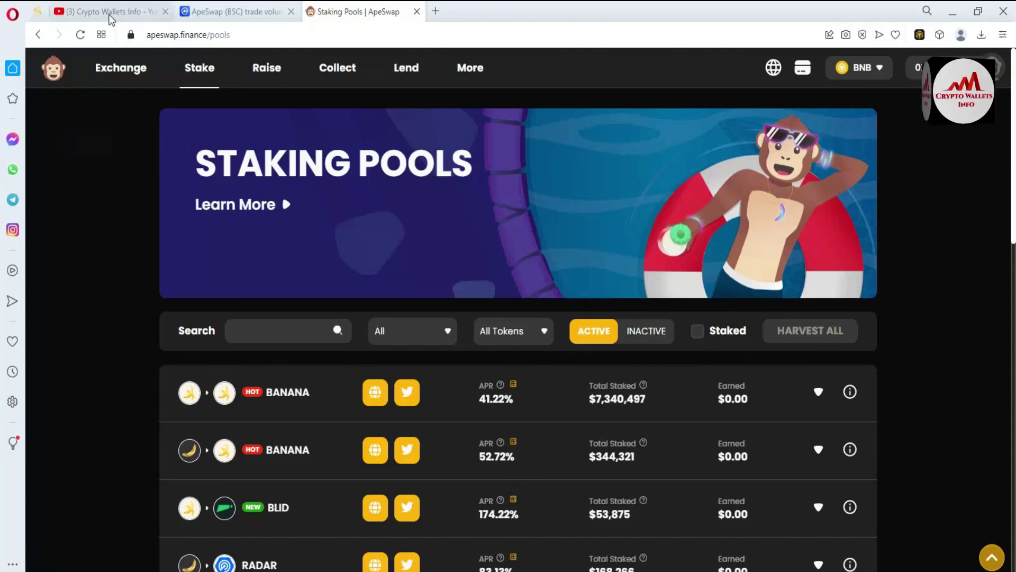
{"action": "left_click", "coordinate": [110, 13]}
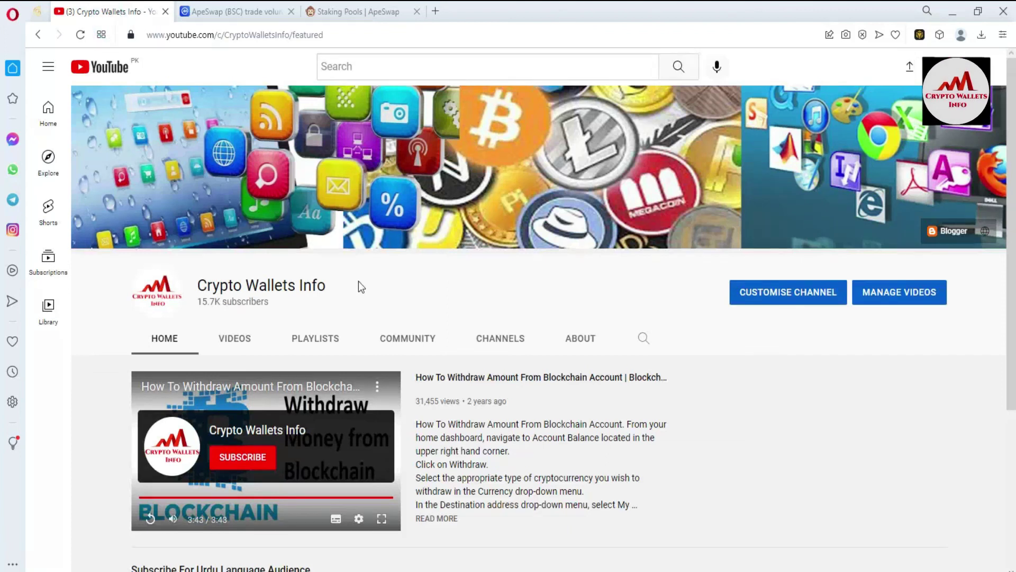
Step: Highlight the Crypto Wallets Info channel name and scroll down its Home page
{"action": "left_click_drag", "start_coordinate": [329, 286], "coordinate": [197, 286]}
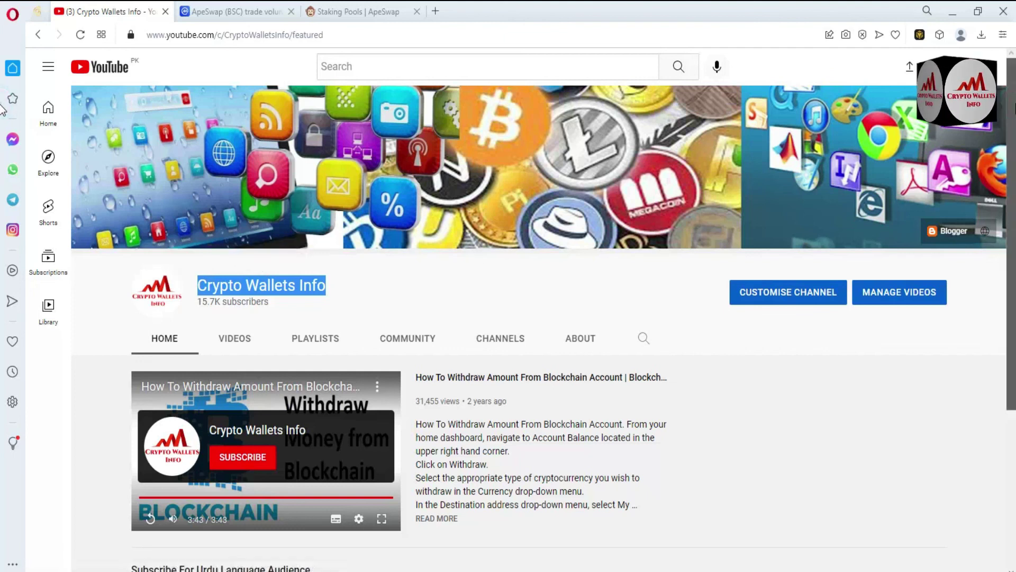
{"action": "scroll", "coordinate": [529, 318], "scroll_direction": "down", "scroll_amount": 4}
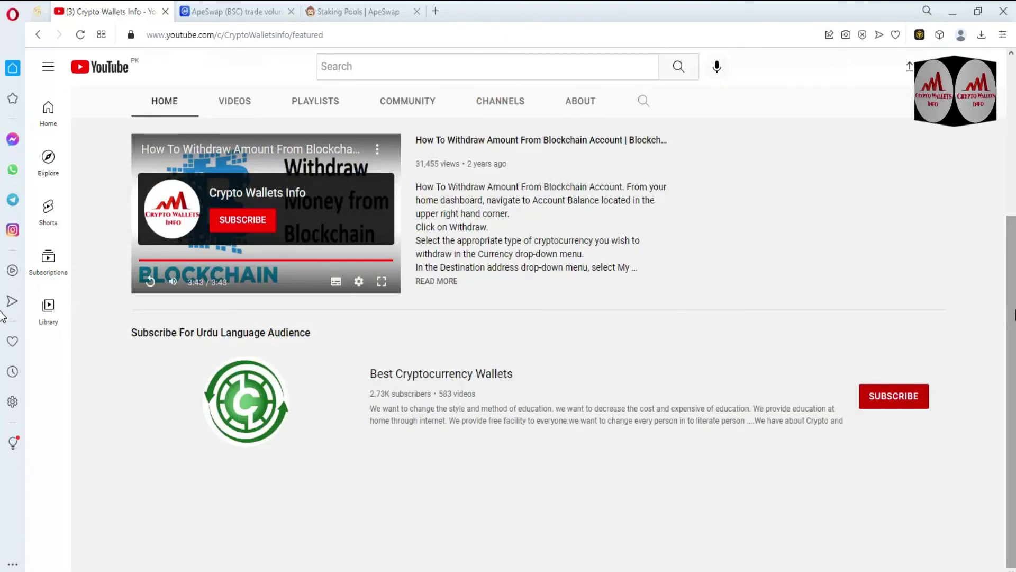